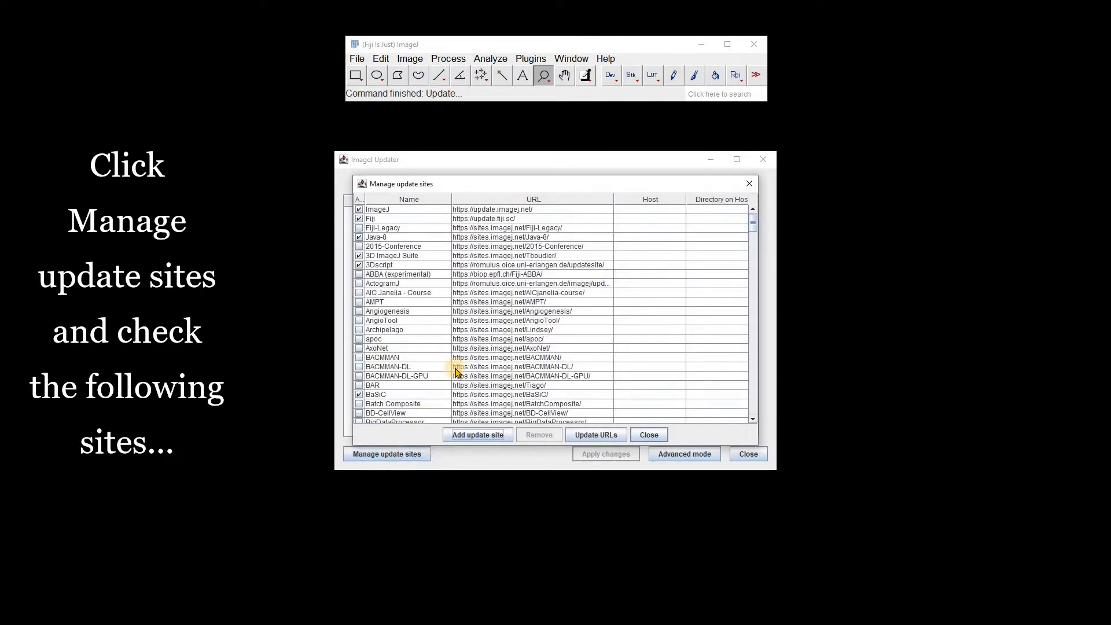
- Check that the BIG-EPFL and MultiStackReg update sites are enabled, and close the updater
scroll(455, 370, down, 7)
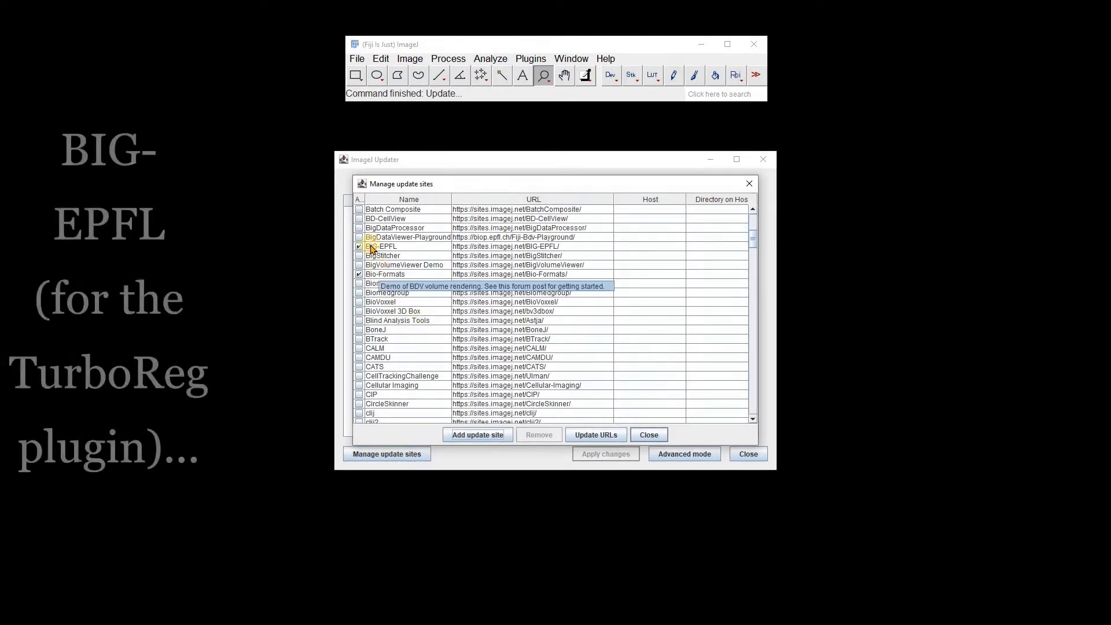
click(384, 247)
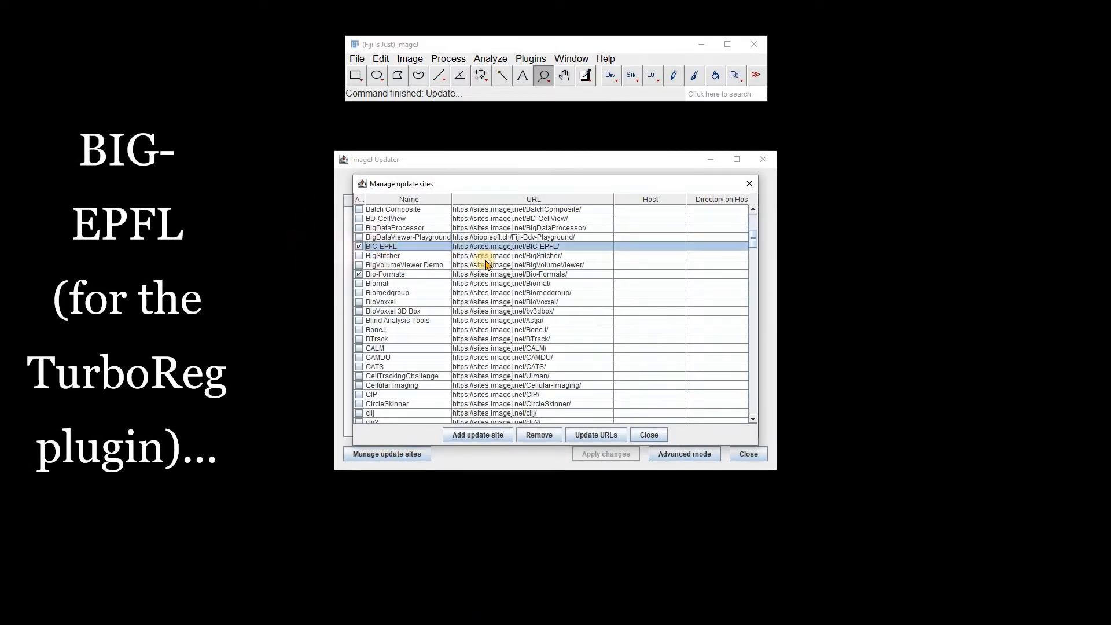
drag(753, 238, 753, 325)
click(396, 364)
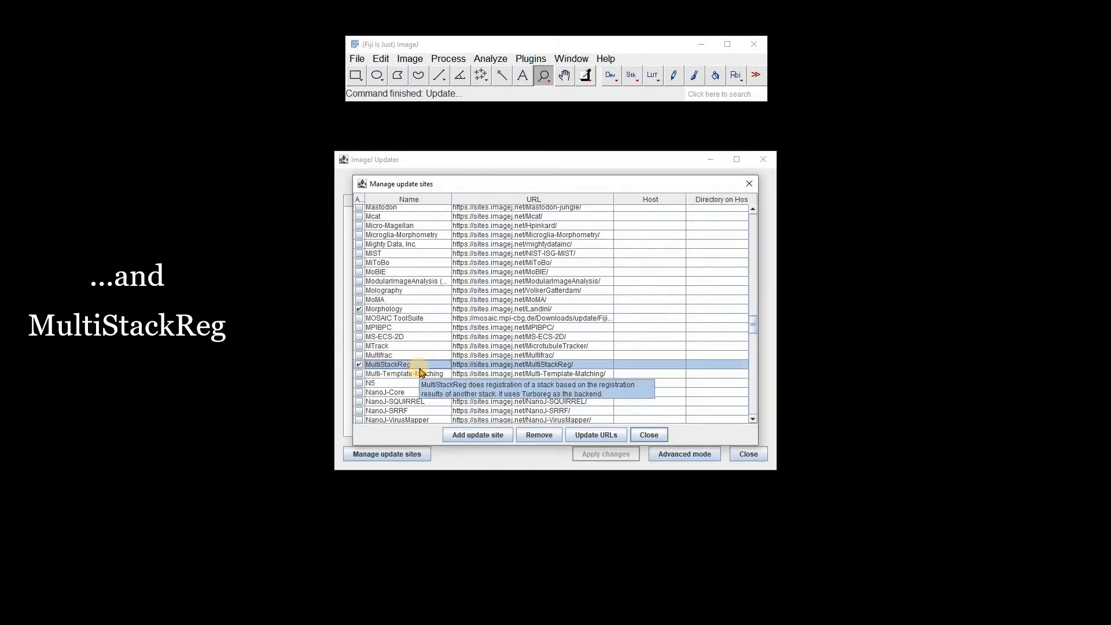
click(648, 435)
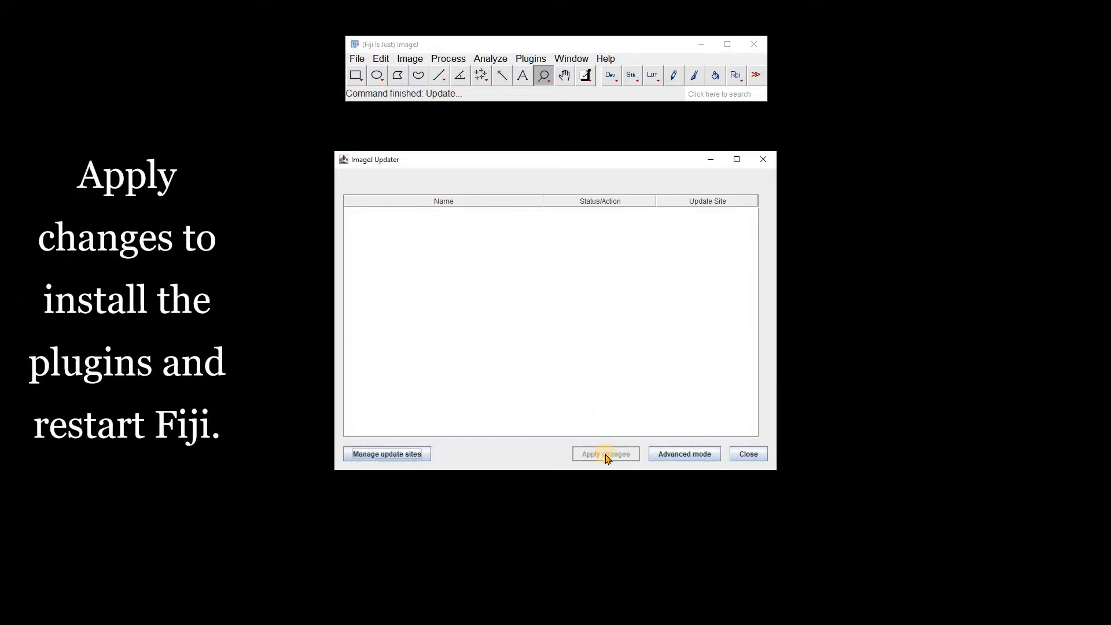
click(746, 456)
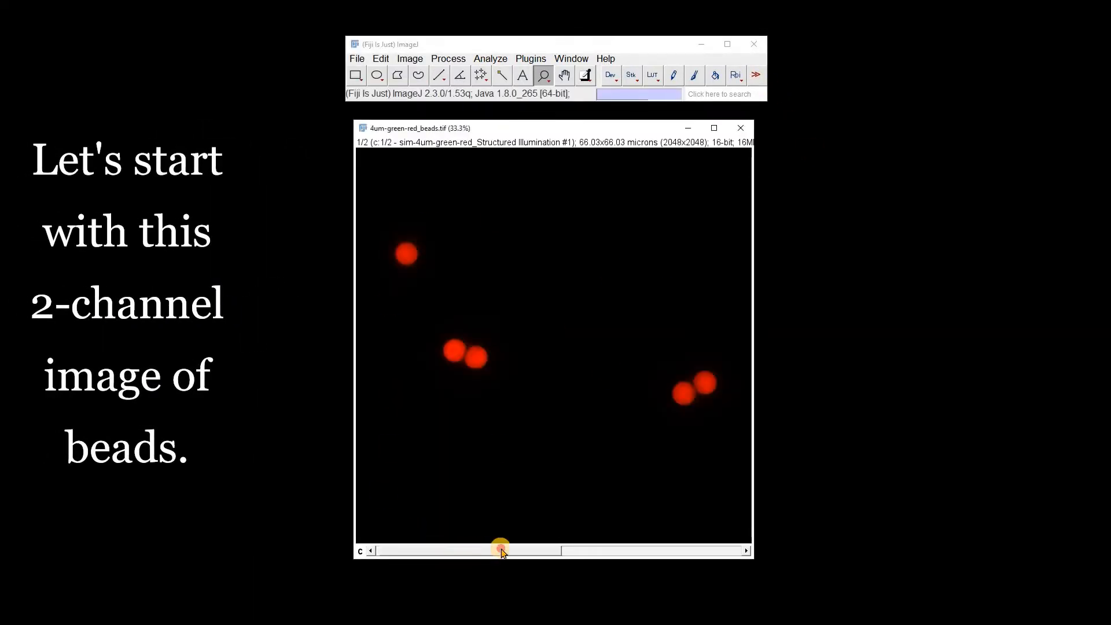
- Display the two-channel bead image as a Composite Sum using the Channels Tool
click(409, 58)
mouse_move(521, 149)
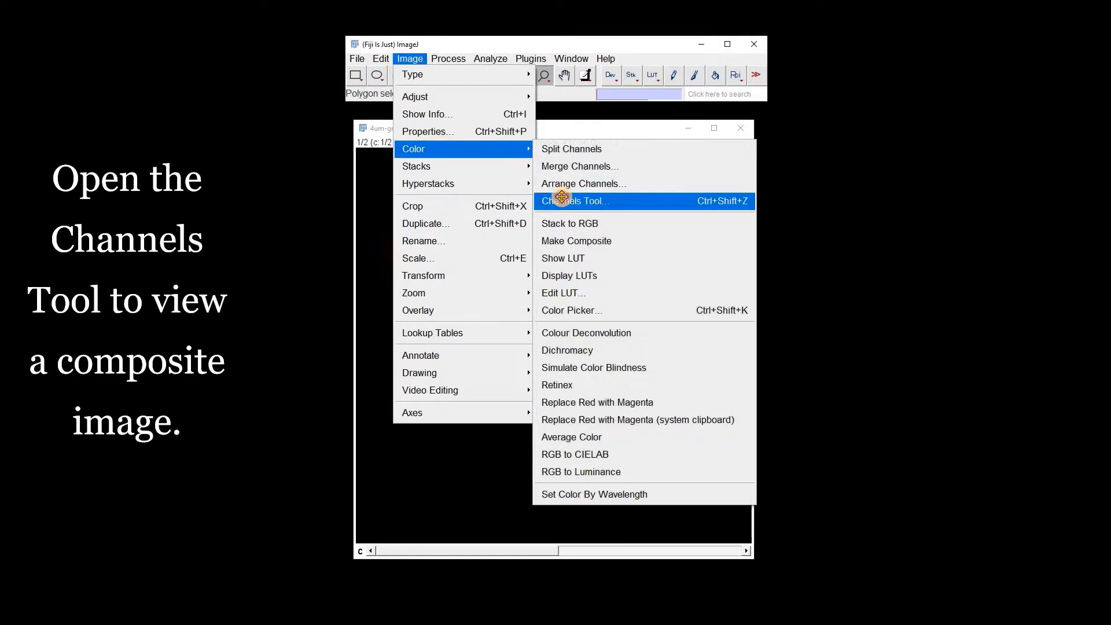
click(586, 201)
click(586, 291)
click(578, 306)
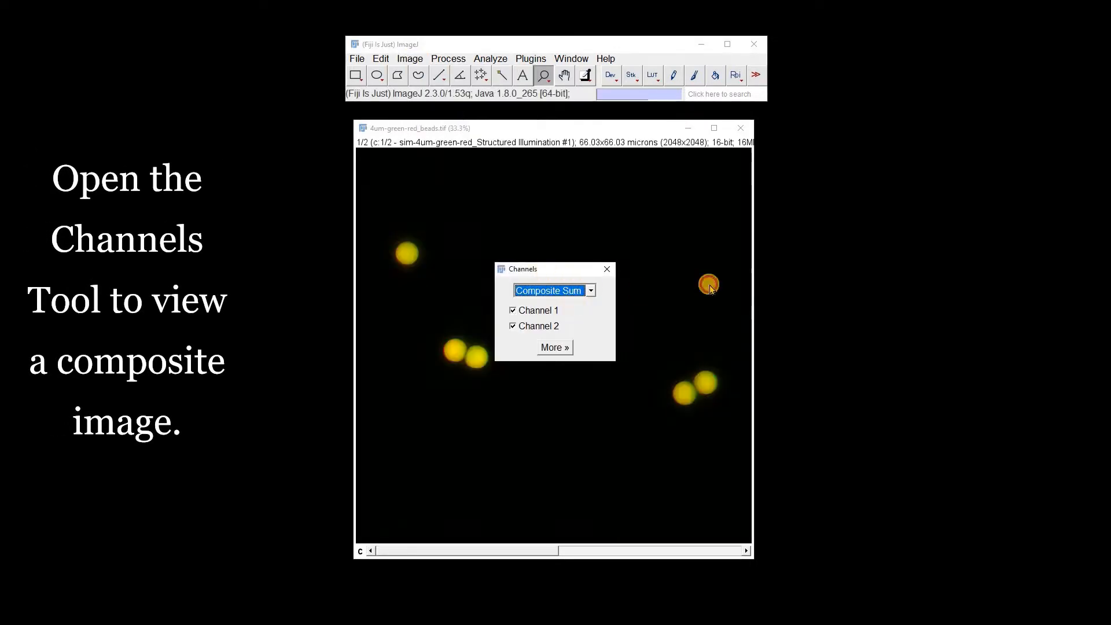
- Examine the pair of touching beads at 200% for channel misalignment, and return to the full image view
click(485, 370)
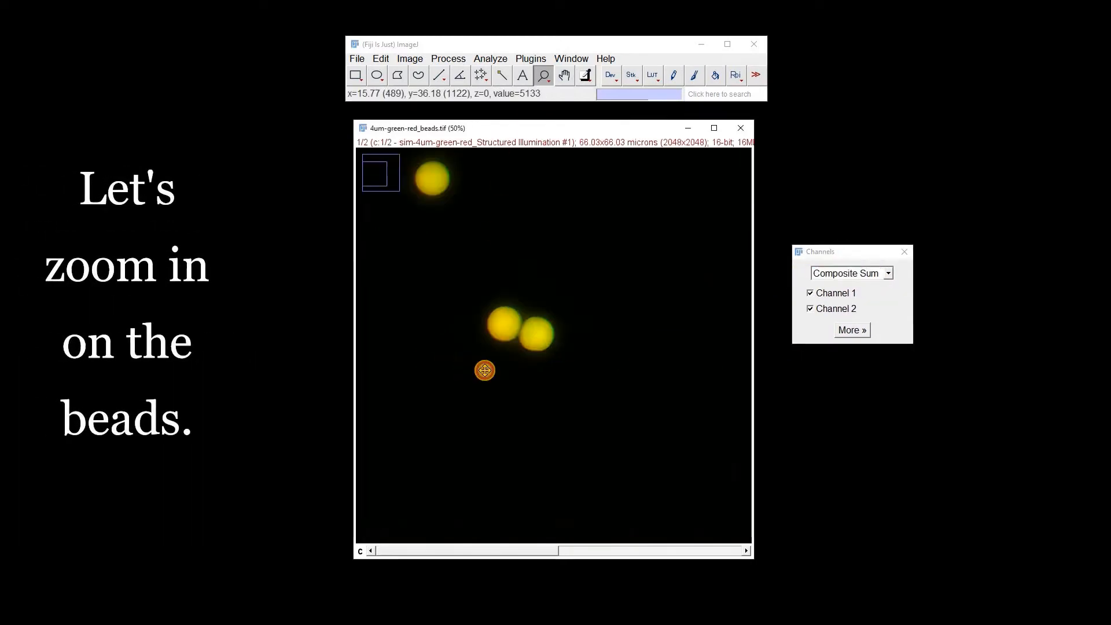
click(511, 349)
click(576, 340)
click(555, 348)
click(549, 349)
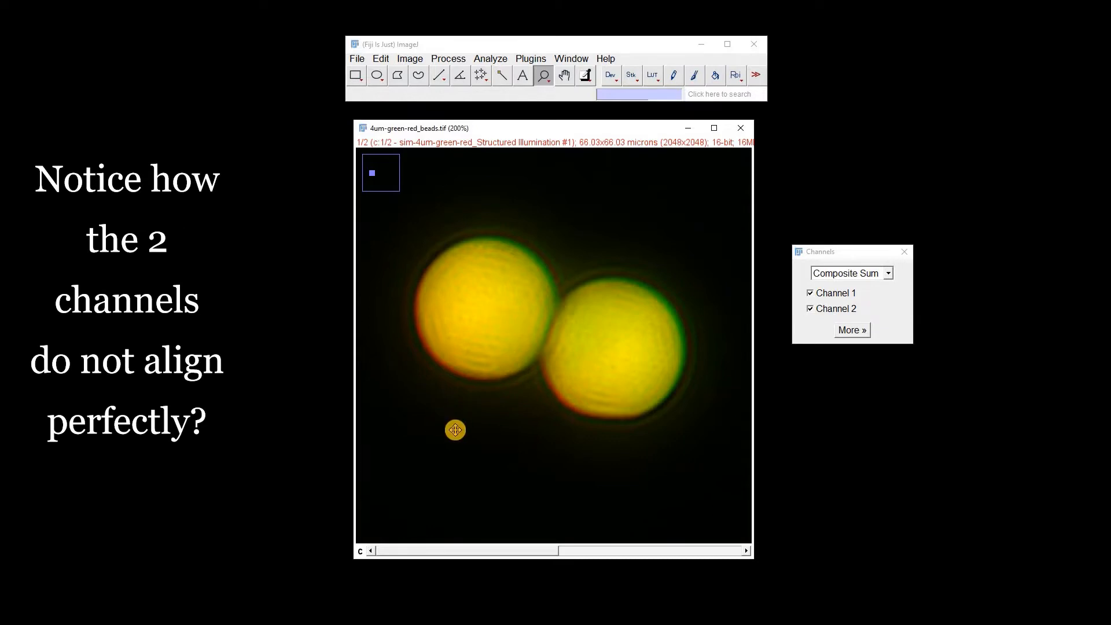
right_click(549, 359)
right_click(548, 359)
right_click(549, 359)
right_click(548, 359)
right_click(548, 359)
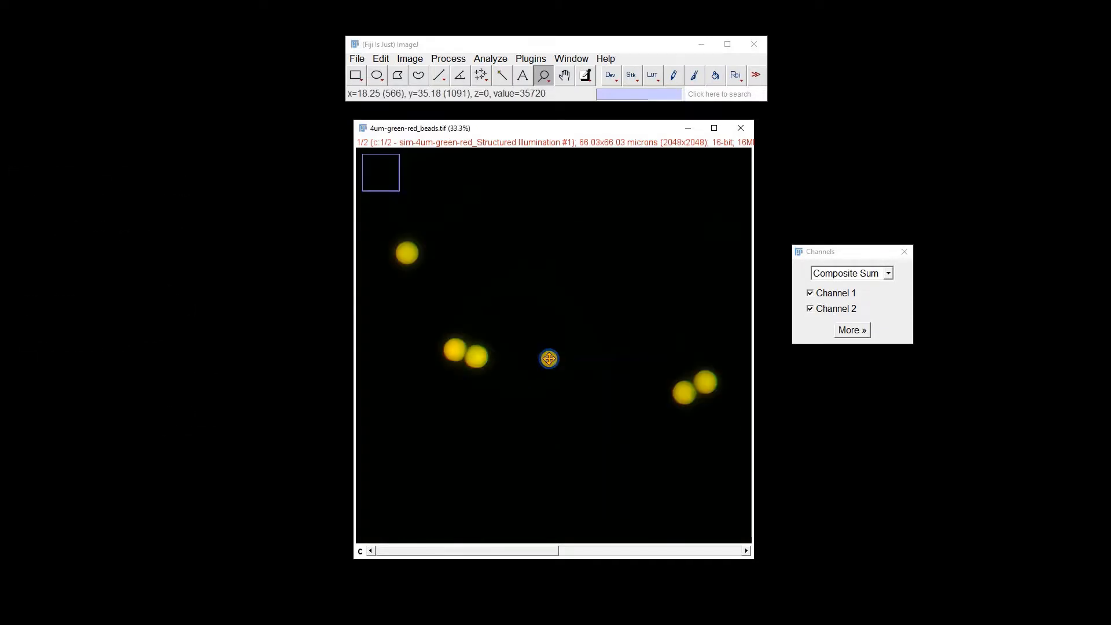
- Close the Channels Tool and duplicate the composite bead image
click(904, 253)
key(h)
right_click(480, 220)
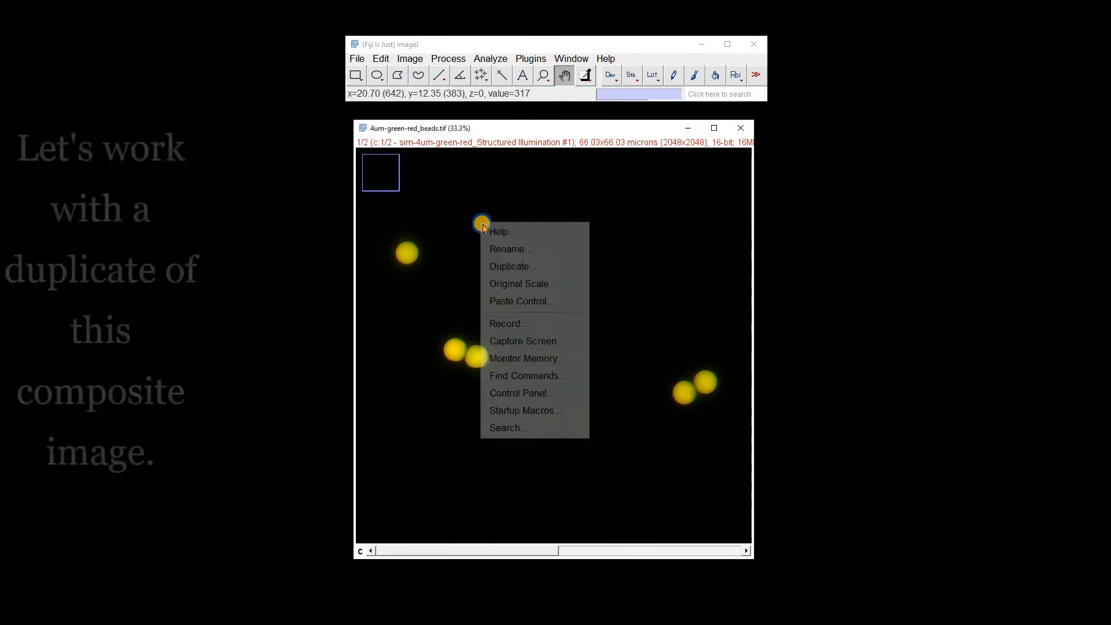
click(509, 265)
click(580, 358)
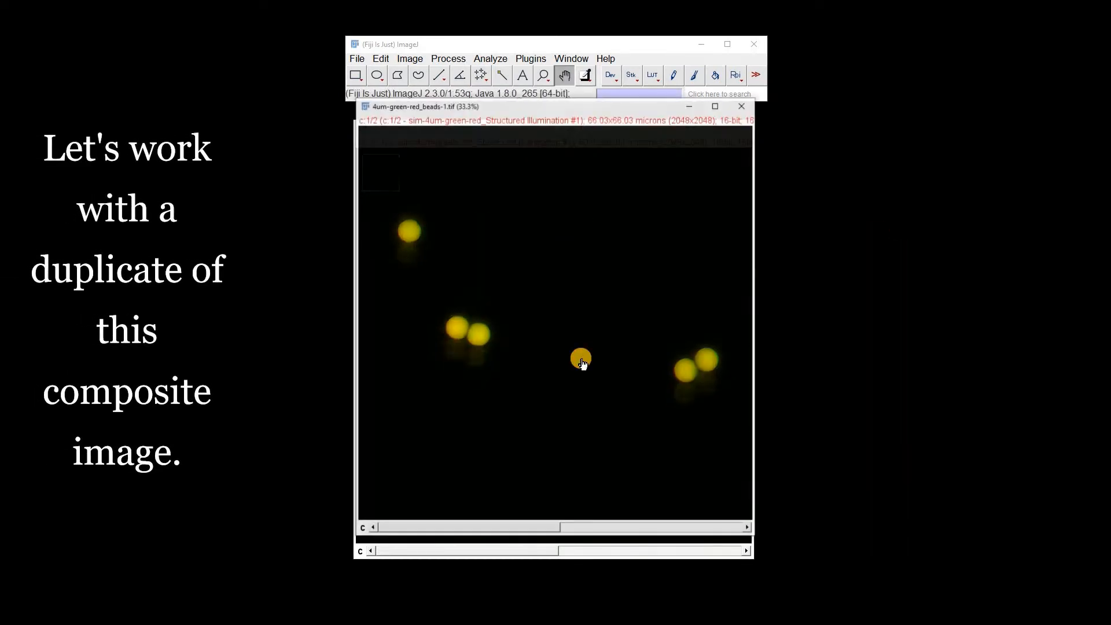
- Split the duplicated composite image into its separate channels
drag(457, 106, 468, 129)
click(412, 60)
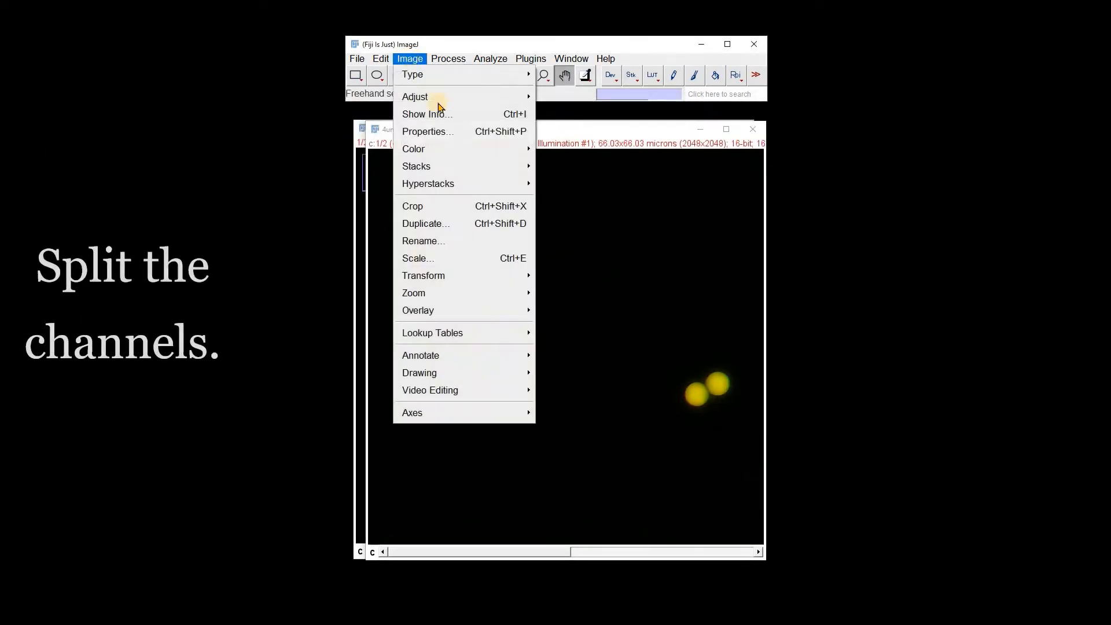
mouse_move(454, 150)
click(566, 150)
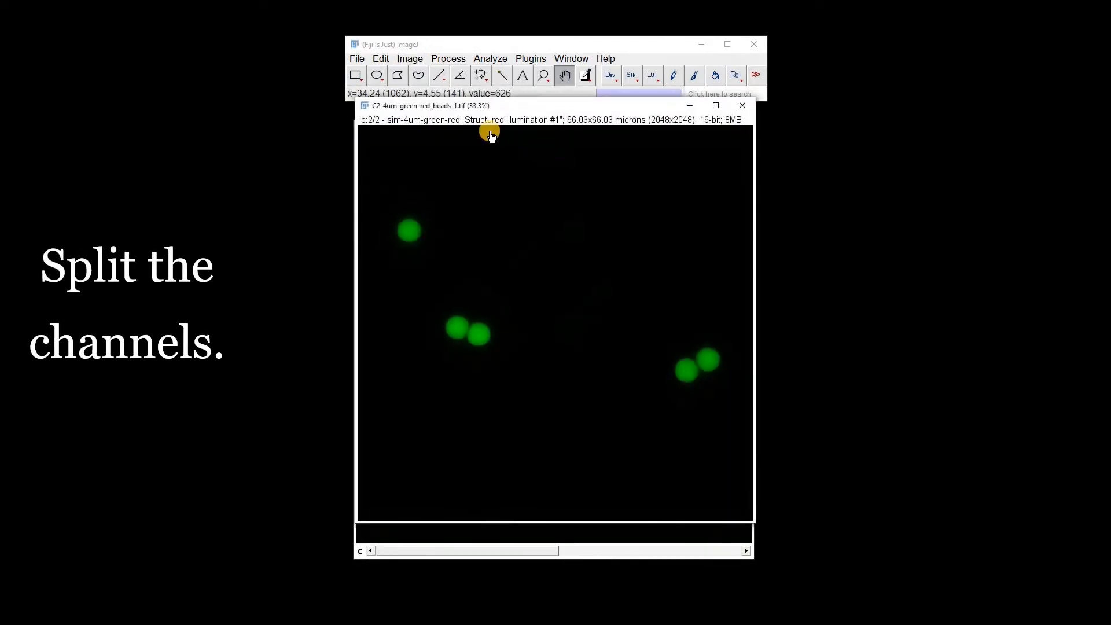
- Shrink the red and green channel images to 16.7% and arrange them side by side
drag(457, 106, 661, 156)
click(543, 76)
right_click(616, 318)
right_click(616, 318)
right_click(463, 210)
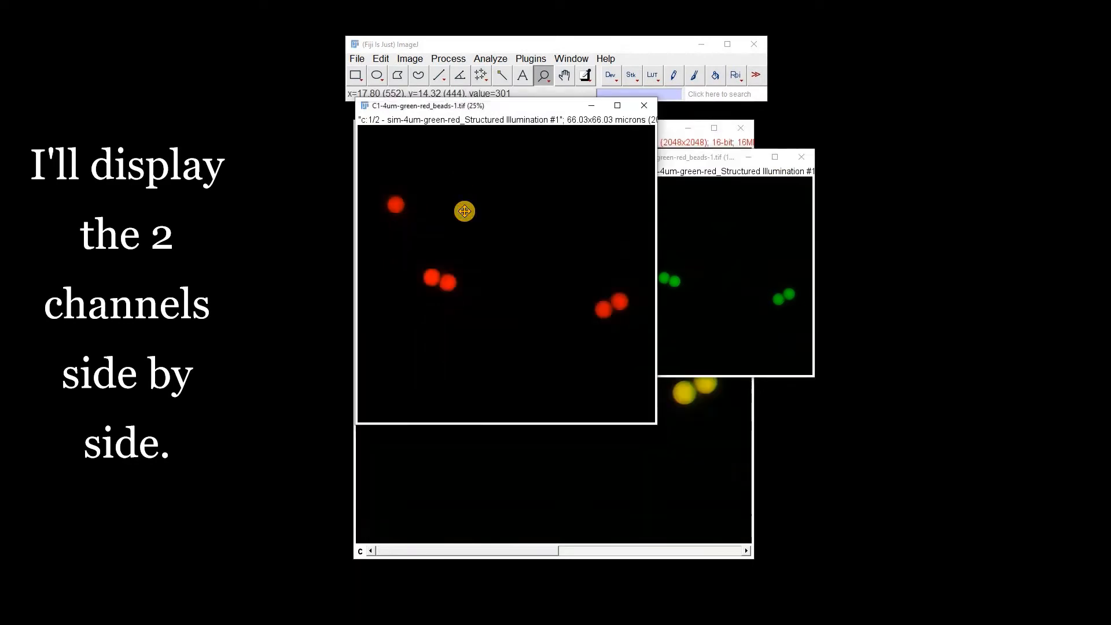
right_click(464, 210)
drag(413, 106, 419, 168)
drag(661, 157, 637, 168)
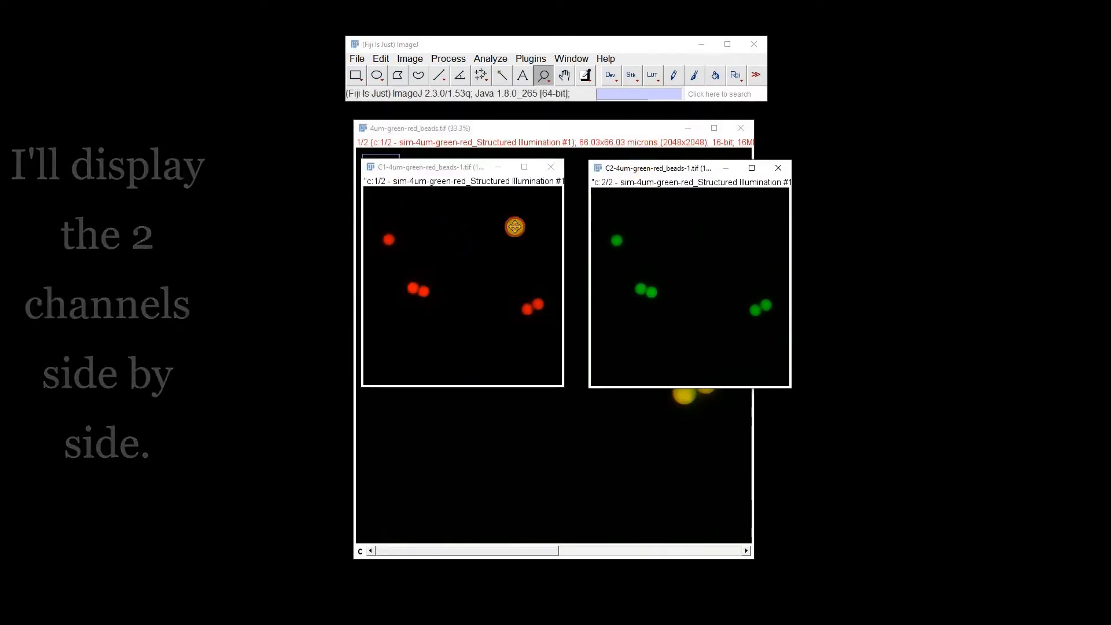
click(524, 58)
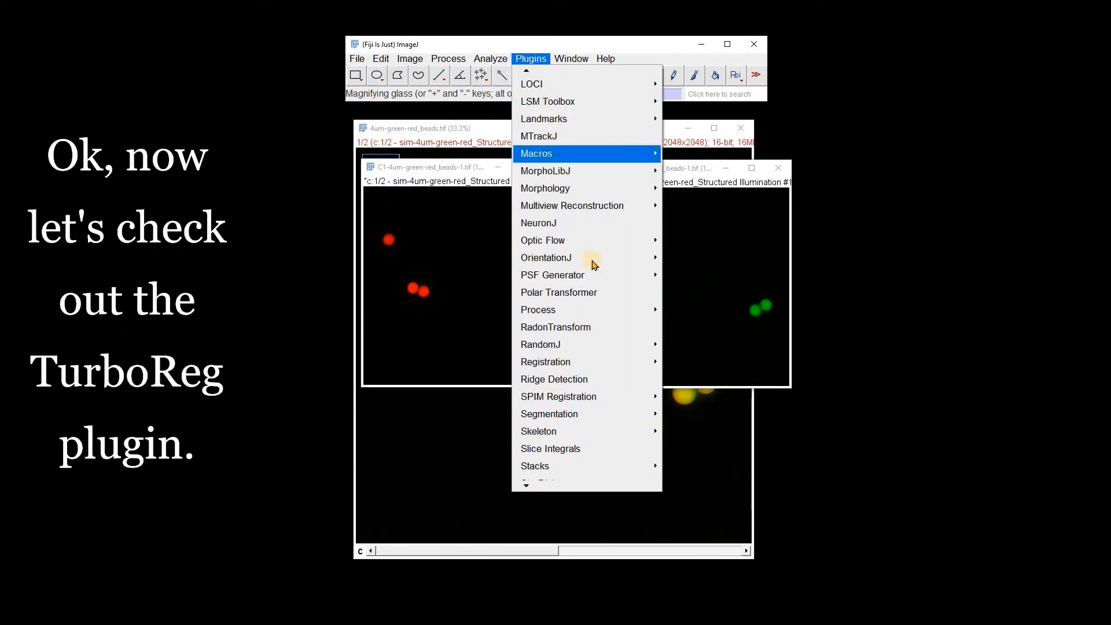
mouse_move(601, 364)
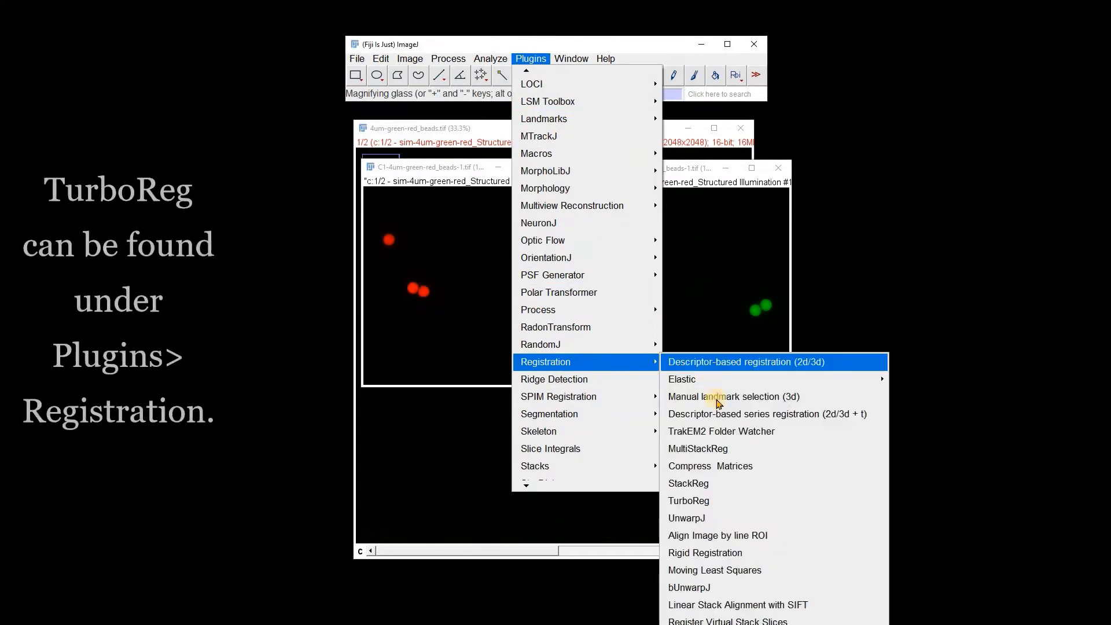
click(711, 500)
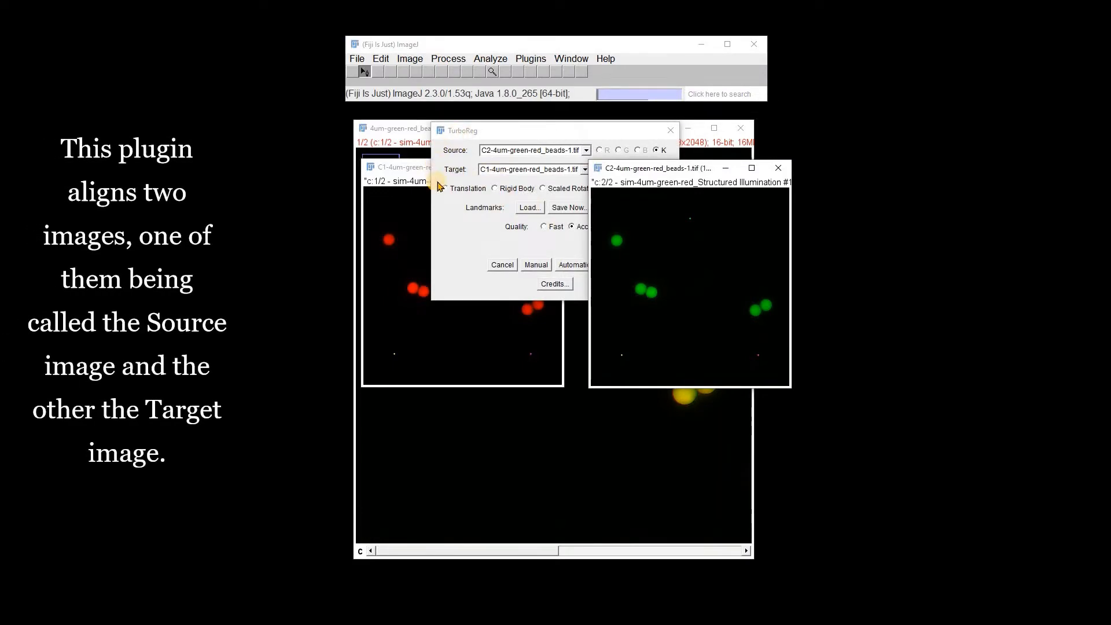
drag(486, 136, 873, 83)
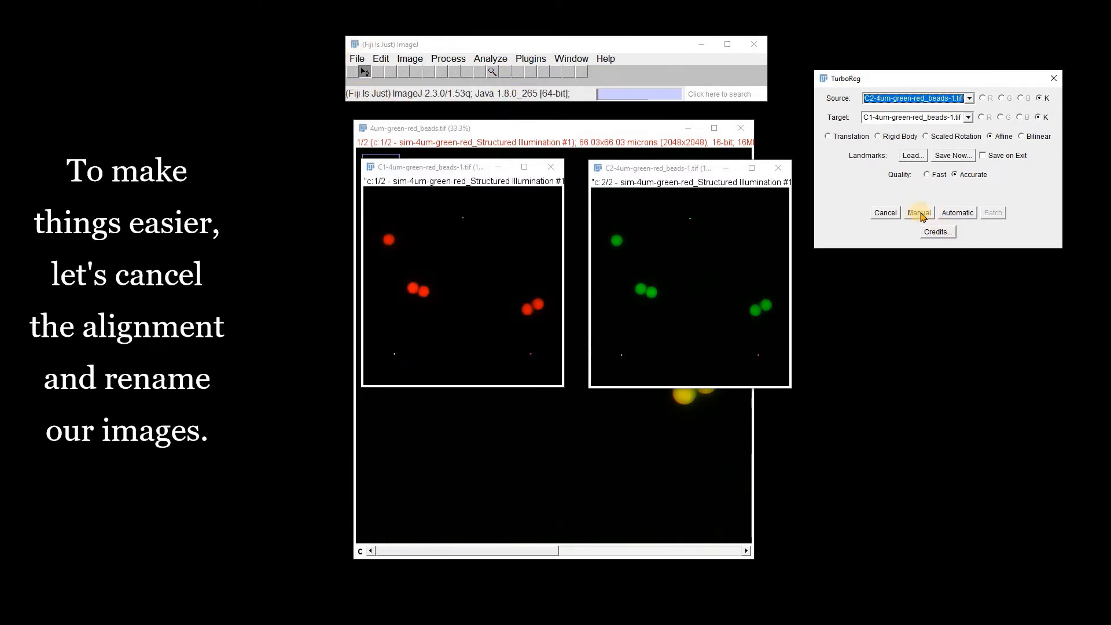
click(885, 212)
- Rename the red channel image as "source" and the green channel image as "target"
right_click(459, 249)
click(466, 275)
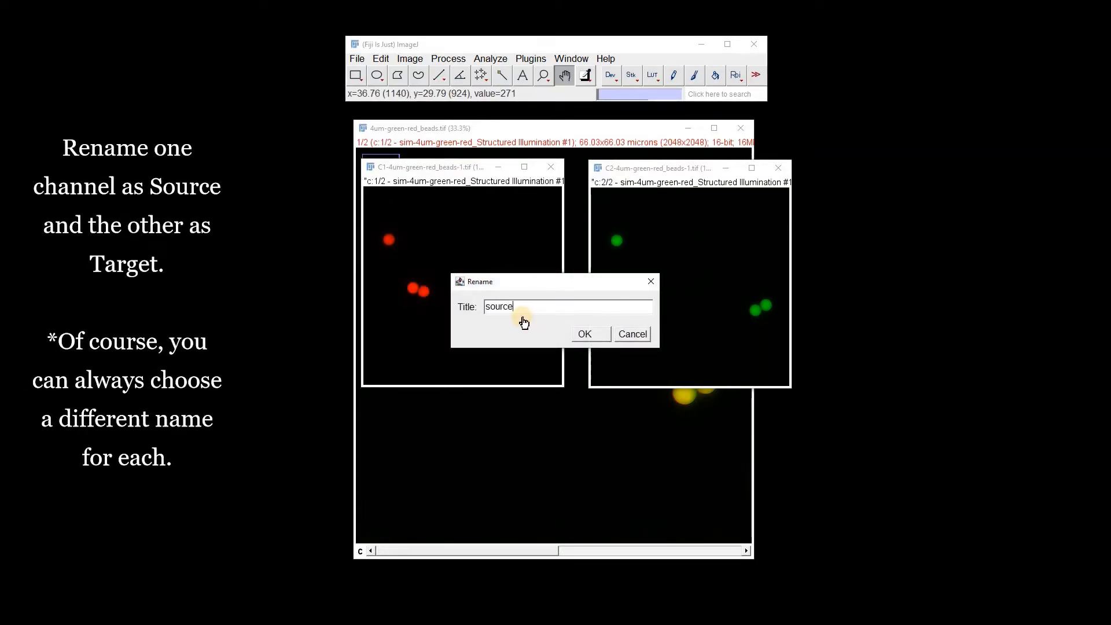
key(Return)
right_click(637, 268)
click(651, 293)
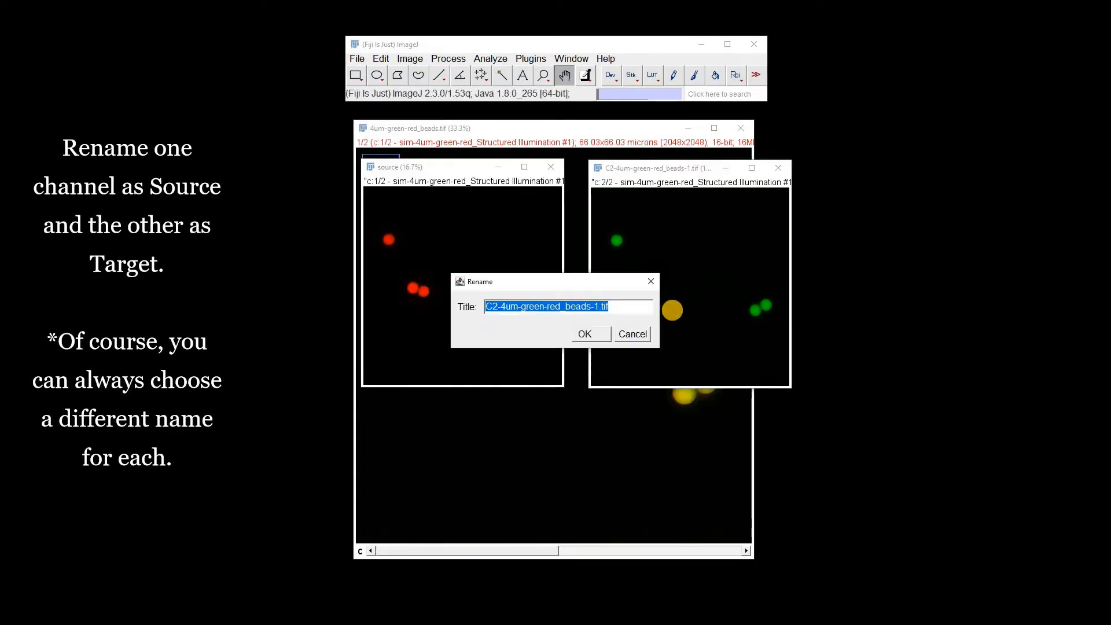
text(target)
key(Return)
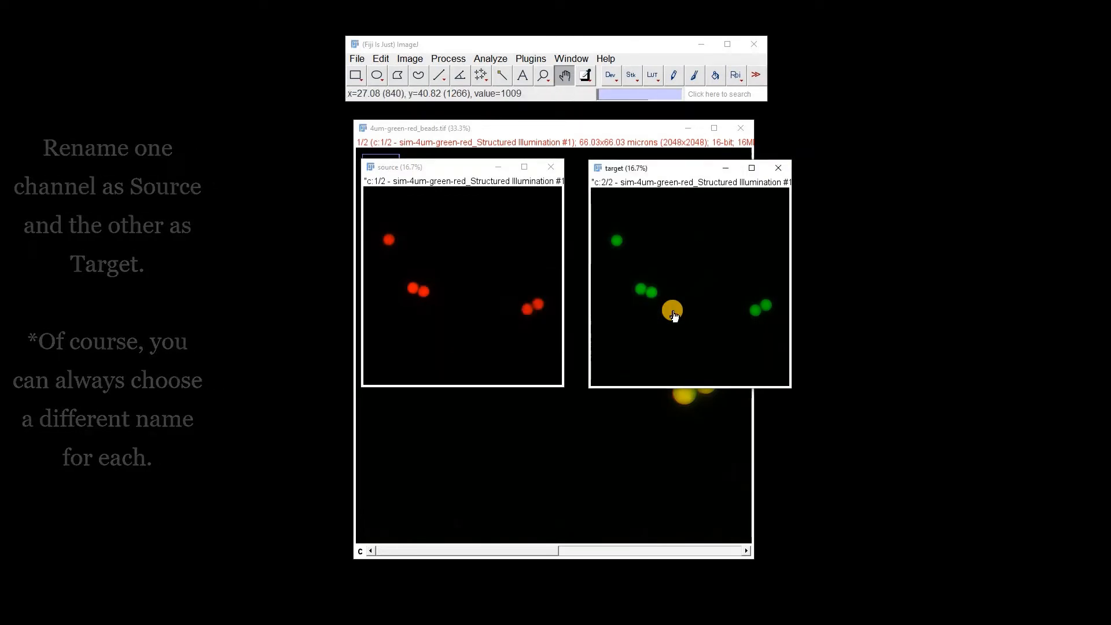
- Open TurboReg and assign the "source" image as Source and the "target" image as Target
click(528, 58)
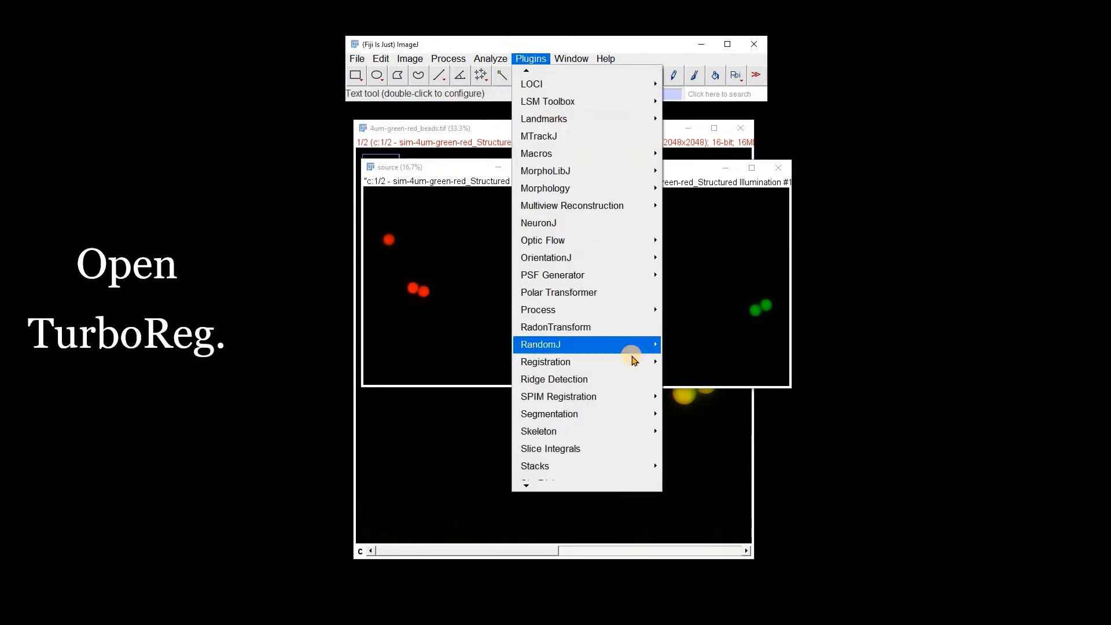
mouse_move(632, 362)
click(705, 498)
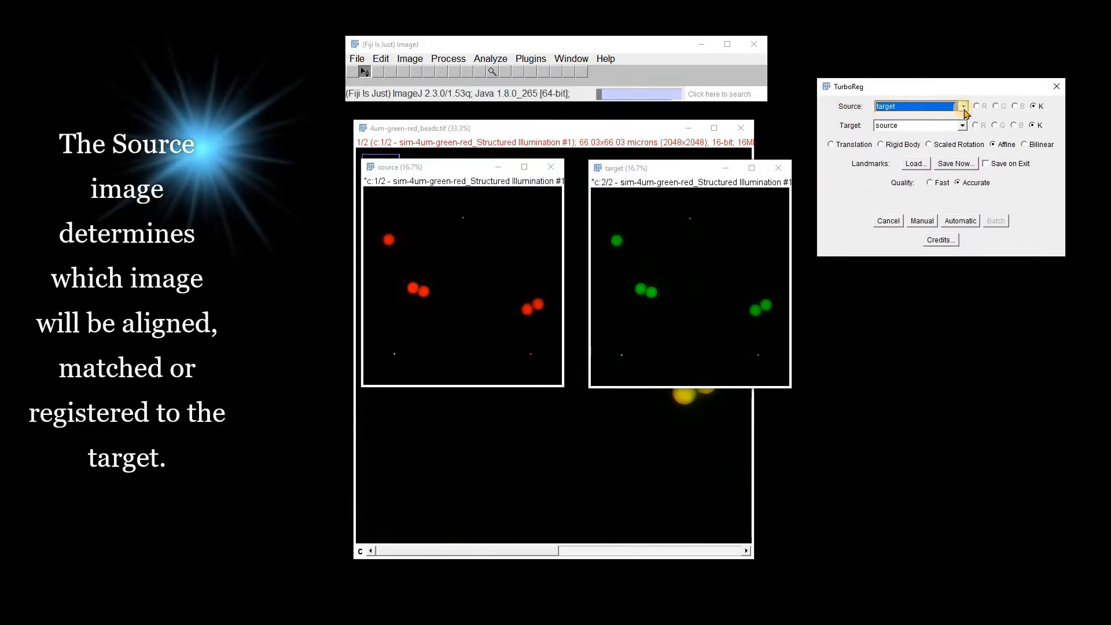
click(924, 107)
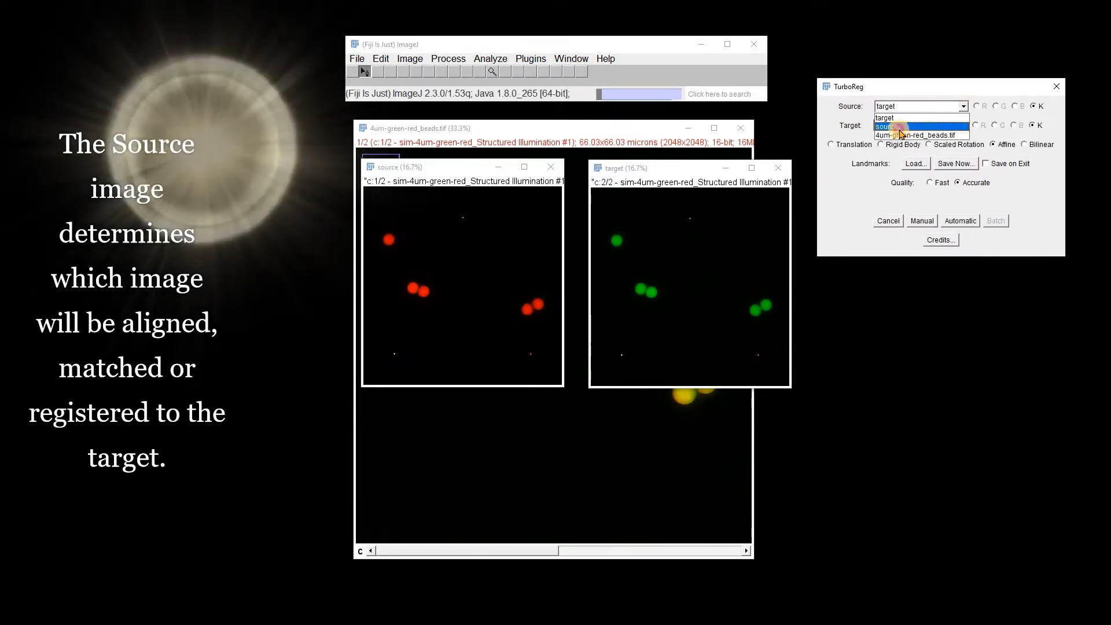
click(924, 126)
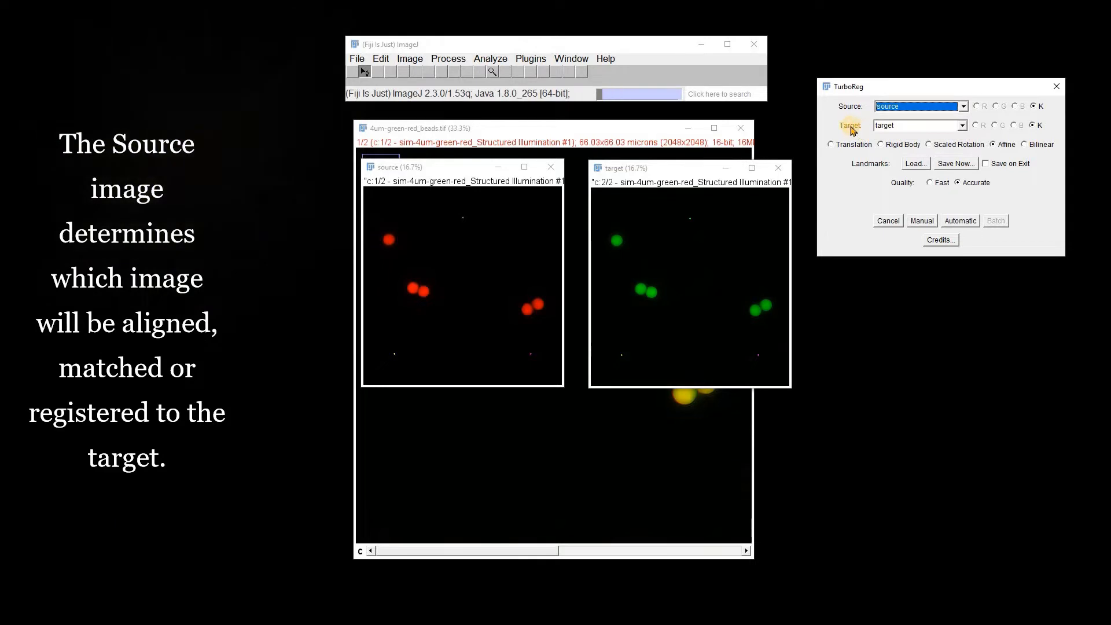
click(963, 126)
click(916, 137)
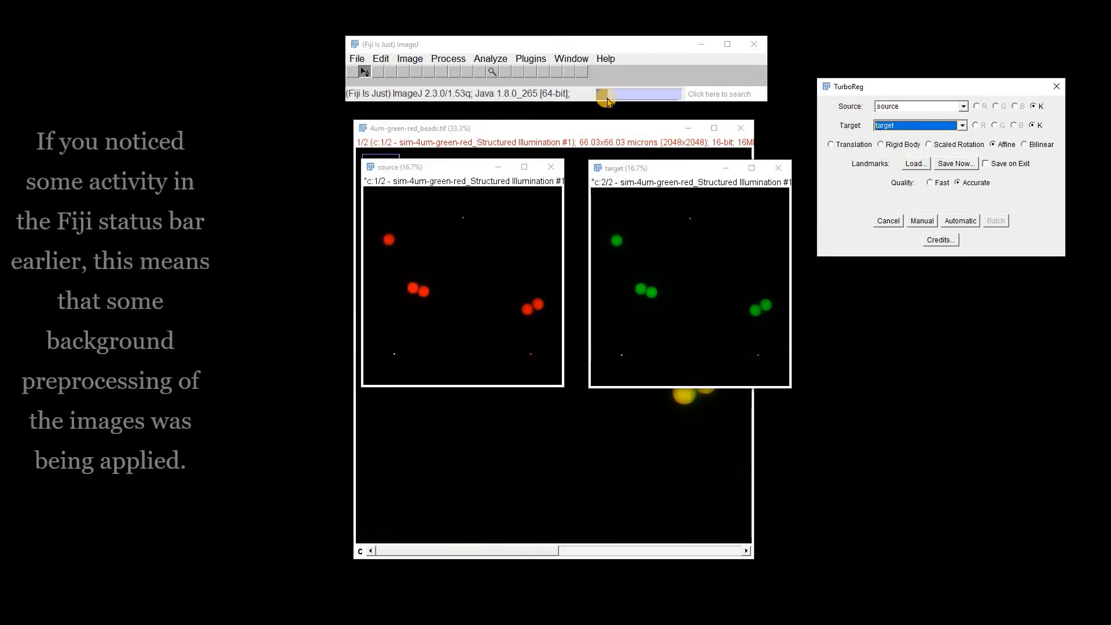
- Examine the Affine transformation's landmark crosses on the source image up close
click(515, 188)
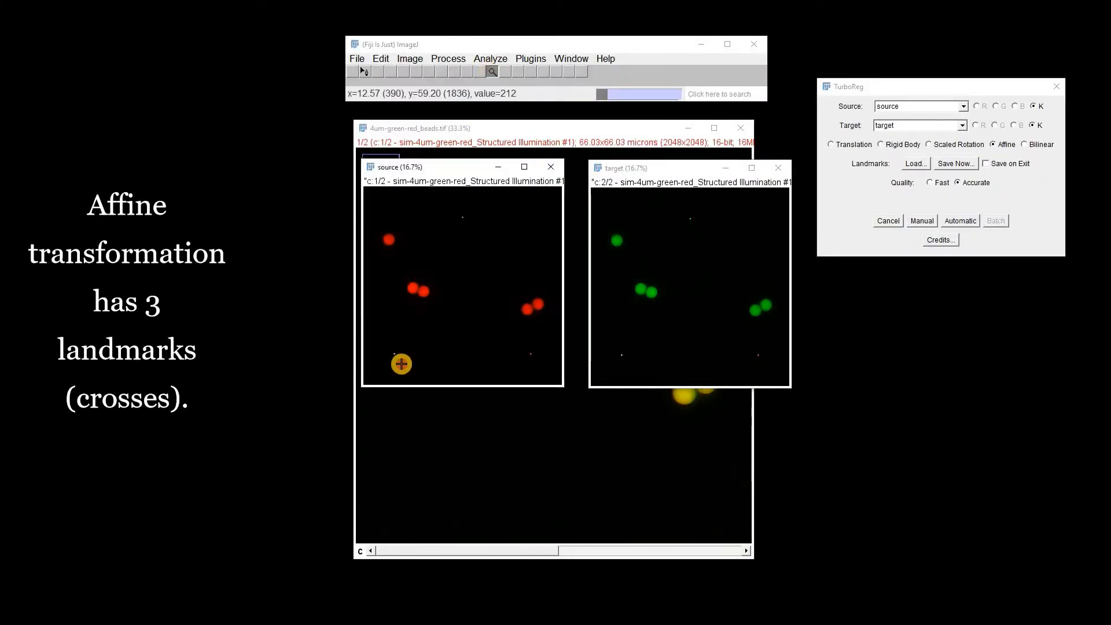
click(401, 363)
click(472, 391)
click(561, 275)
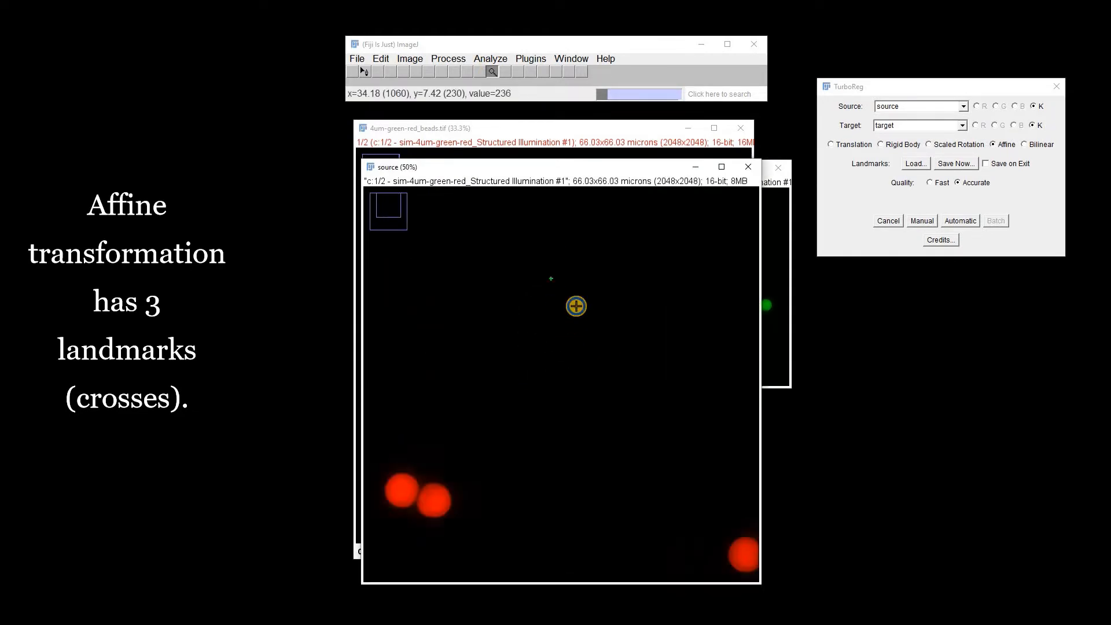
right_click(576, 306)
right_click(576, 305)
right_click(477, 348)
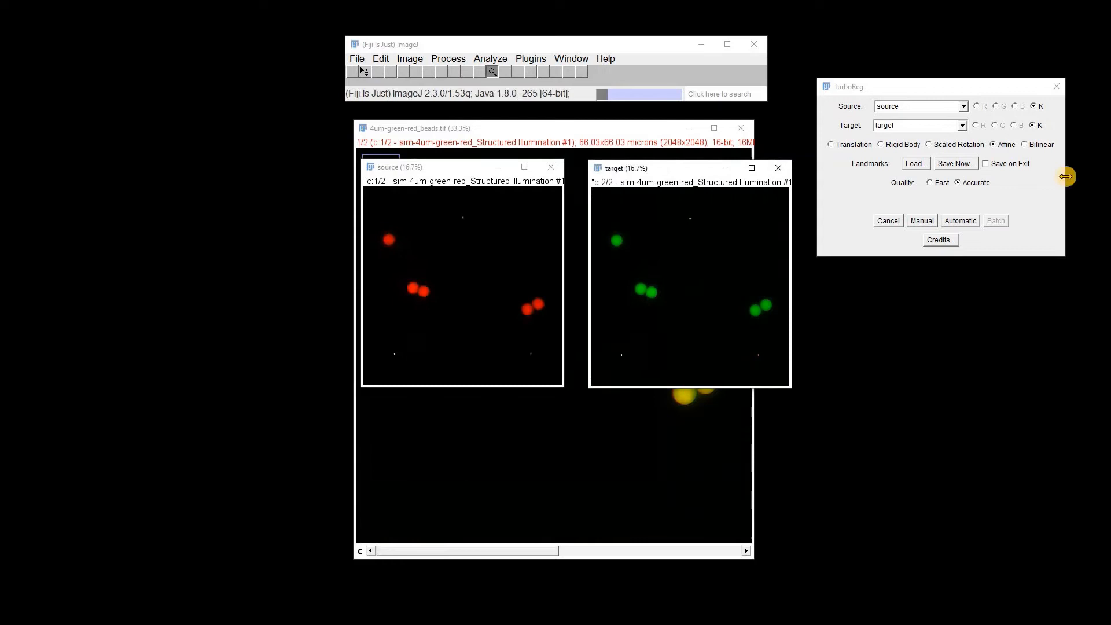
- Compare the landmark layouts of the Scaled Rotation, Bilinear, Rigid Body and Translation transformations, ending on Translation
click(930, 144)
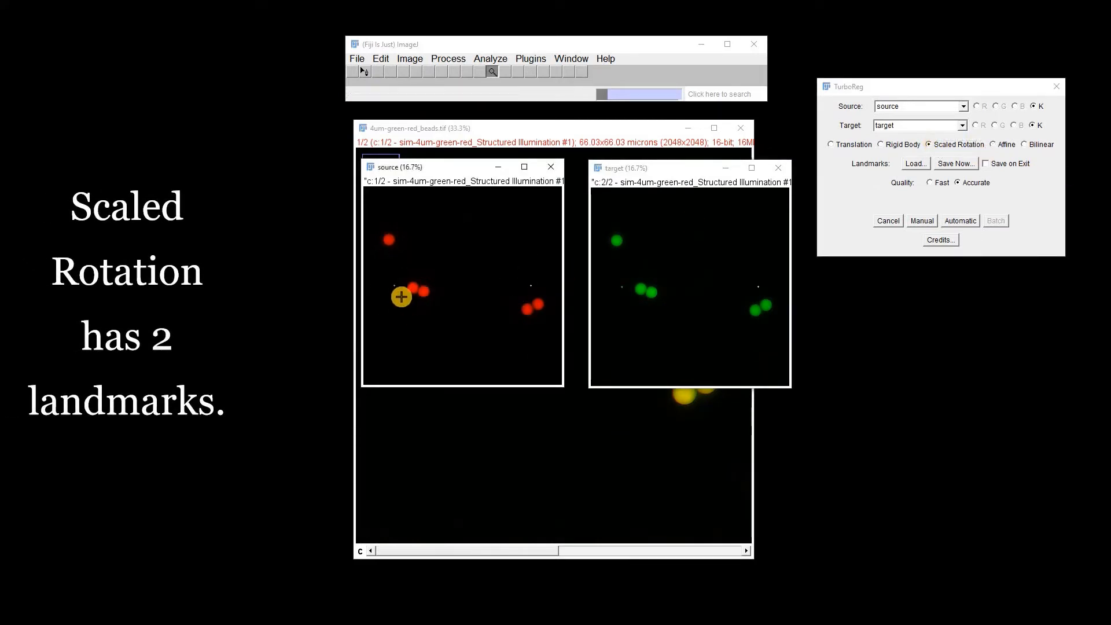
click(1025, 144)
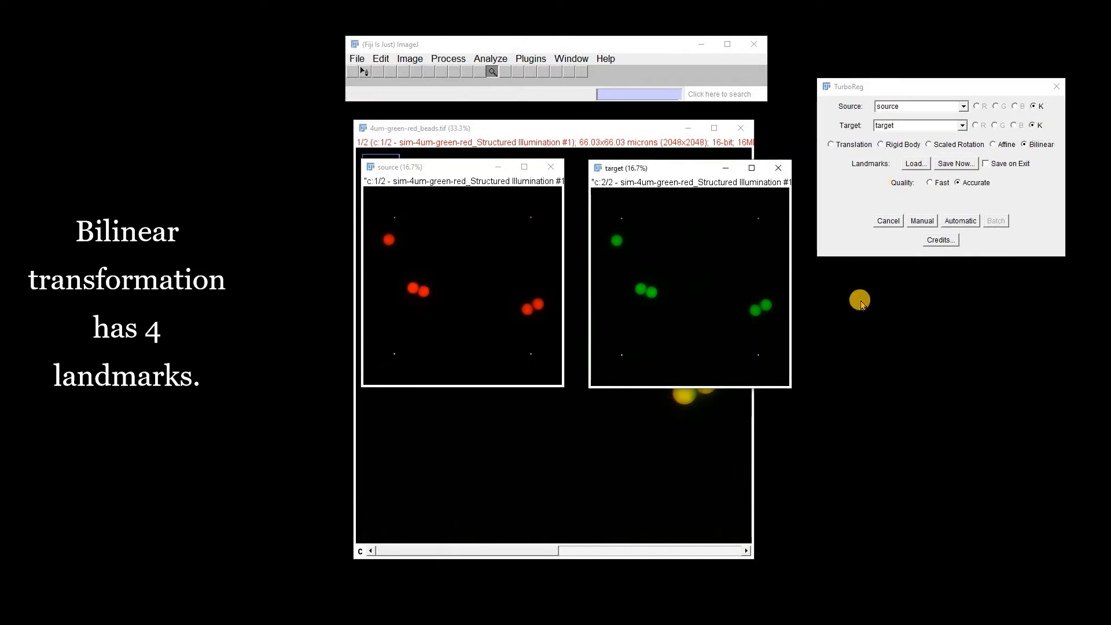
click(880, 145)
click(606, 314)
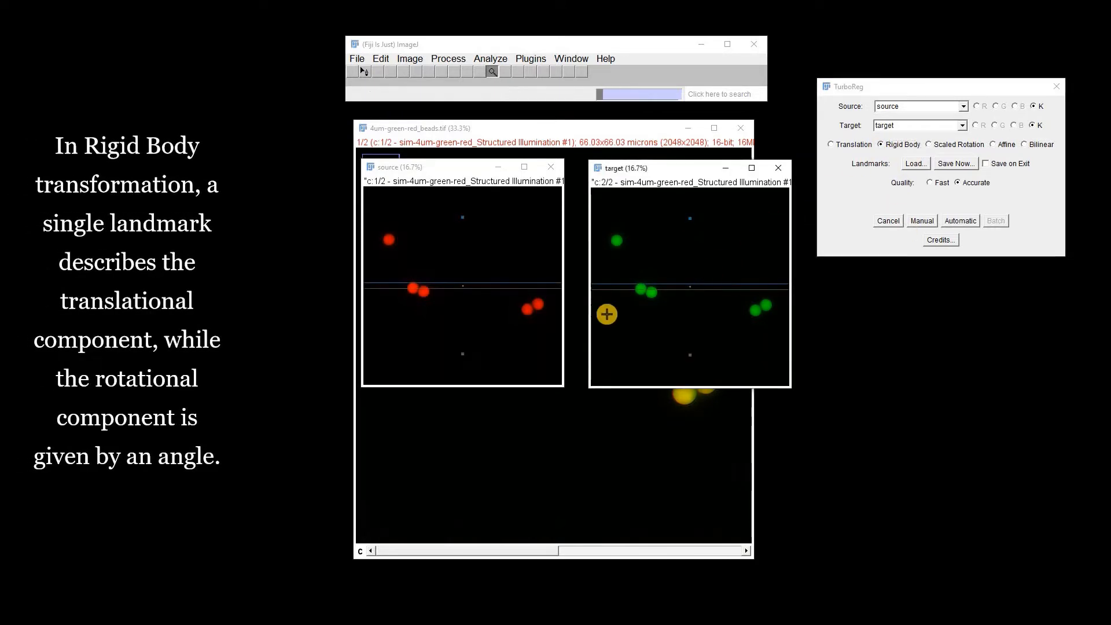
click(831, 145)
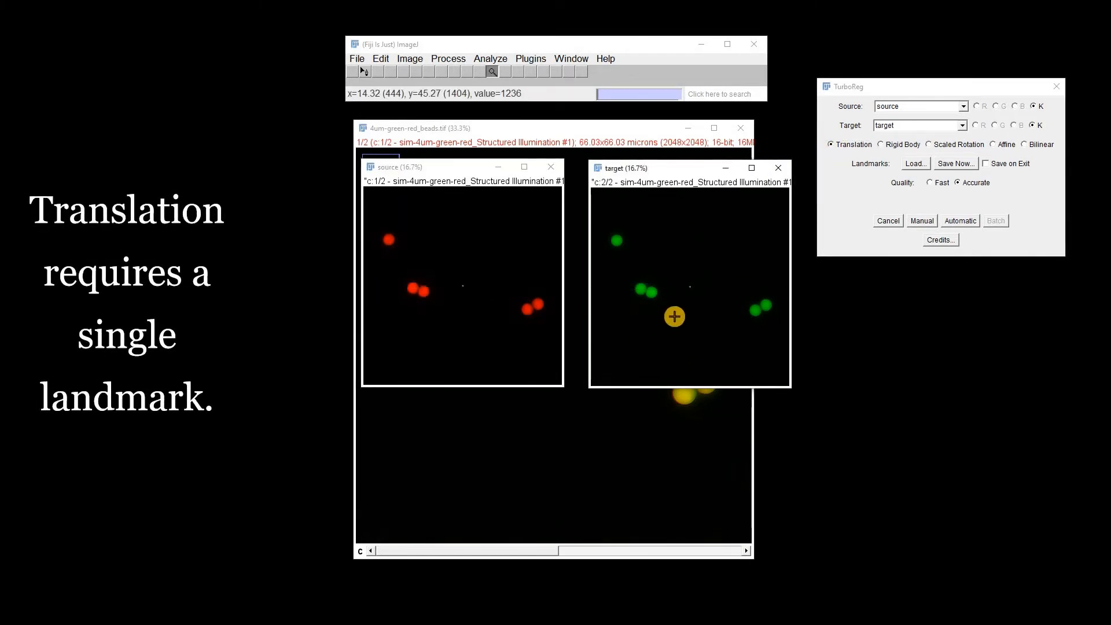
- Register the source onto the target automatically with a Rigid Body transformation at Accurate quality, and delete the output's Mask slice
click(881, 144)
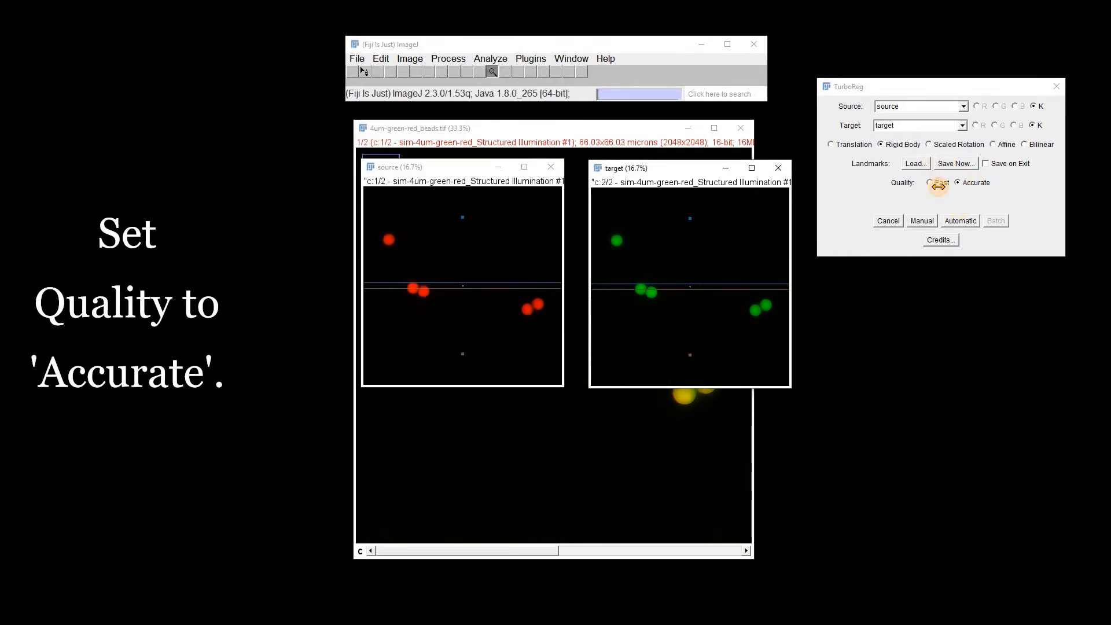
click(958, 222)
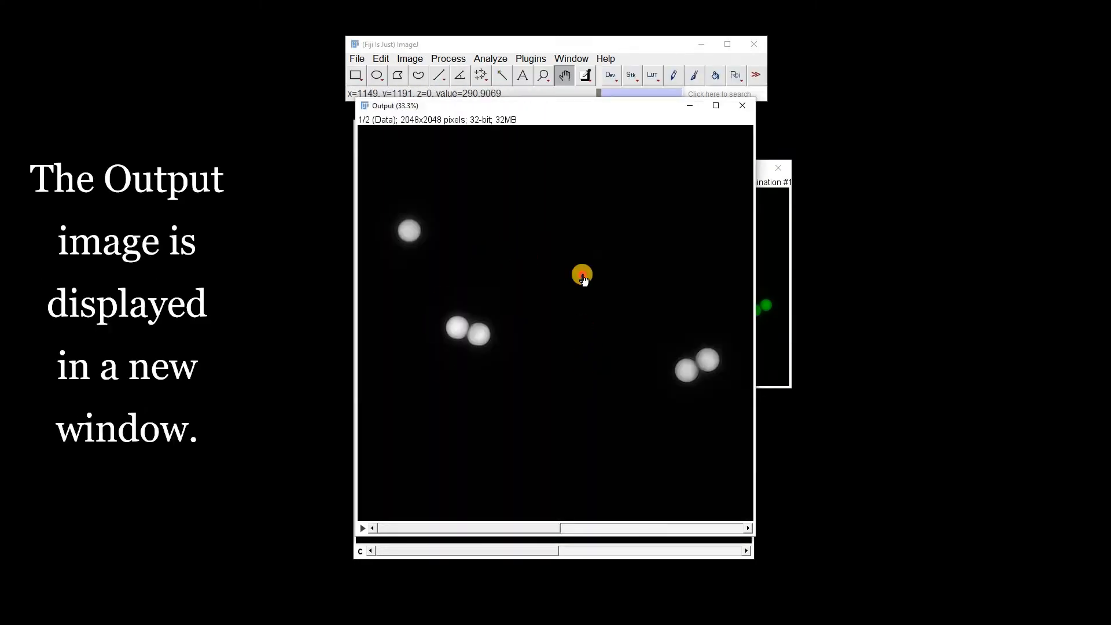
click(655, 528)
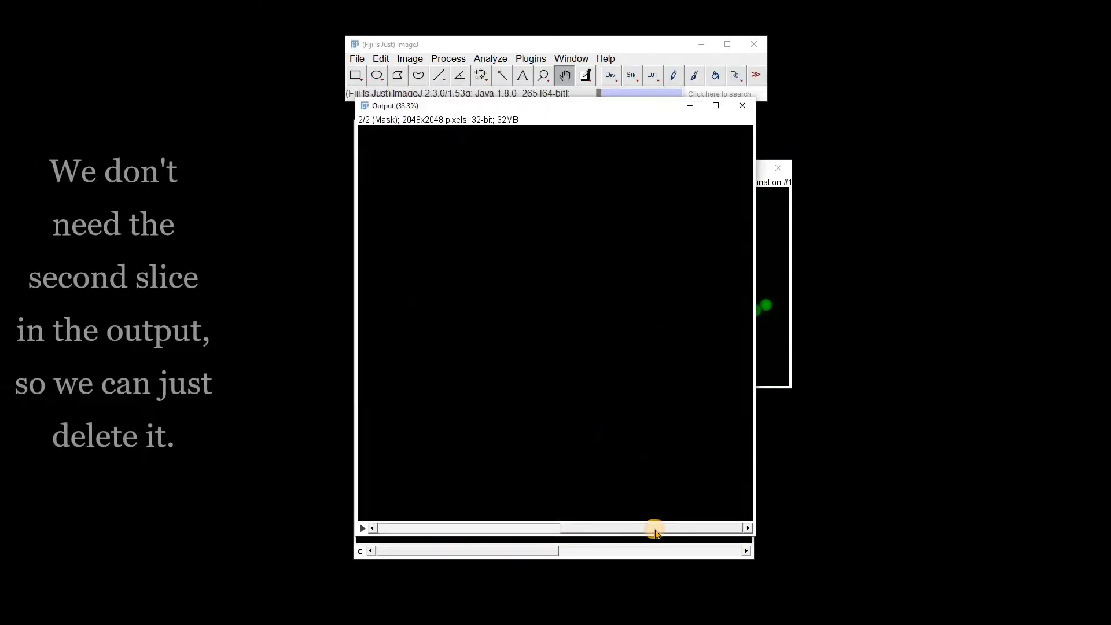
click(409, 59)
mouse_move(488, 166)
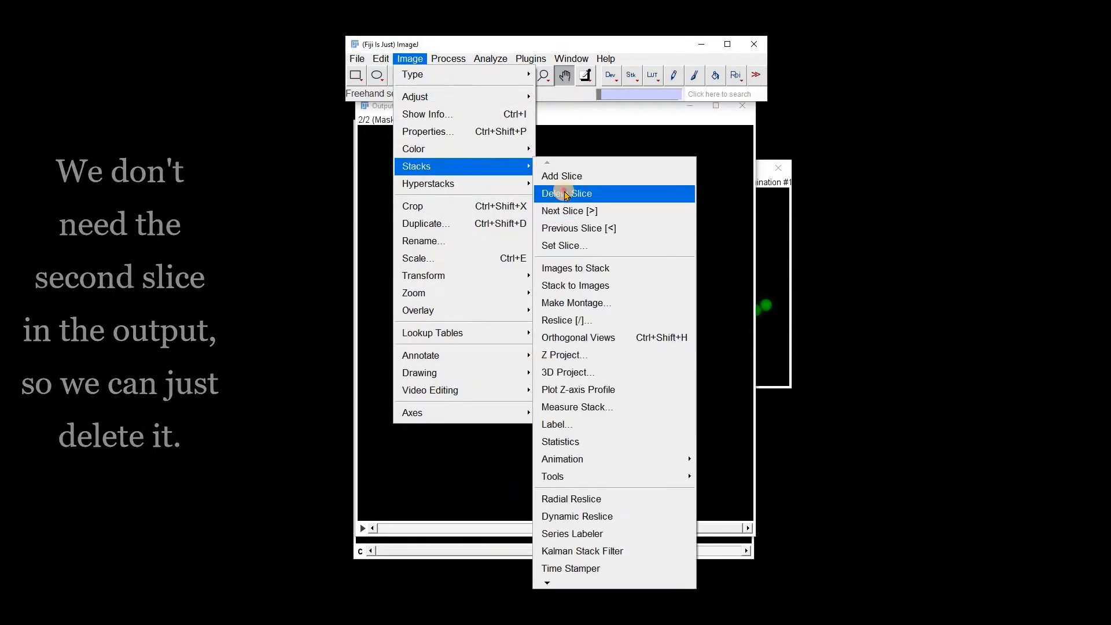
click(565, 195)
- Rename the registered output image as "Output-source" and apply the Red lookup table to it
right_click(589, 284)
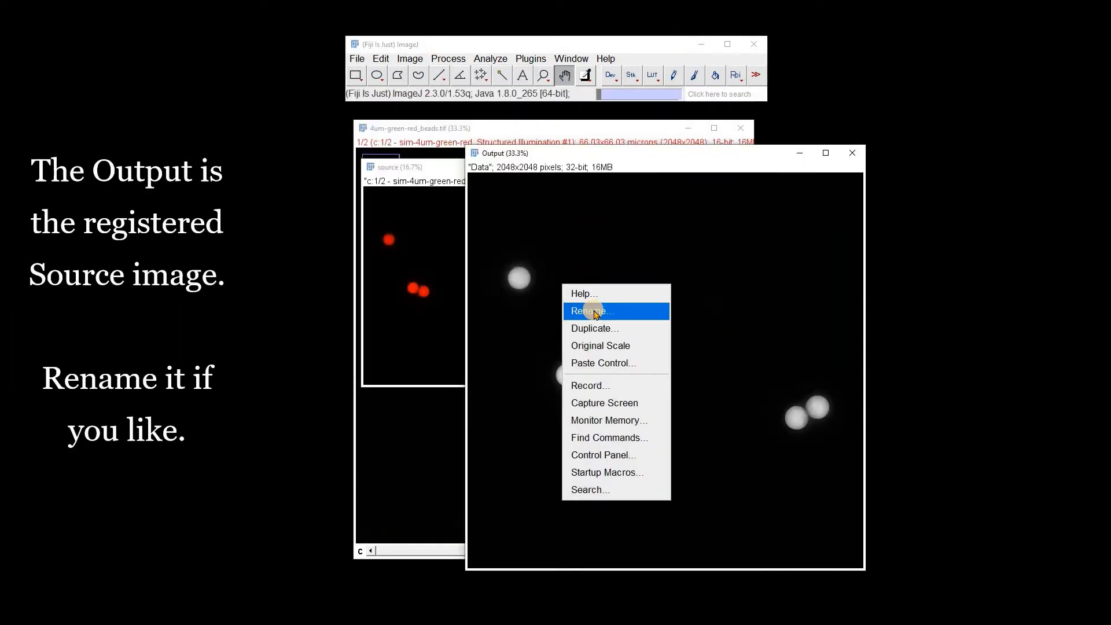
click(594, 312)
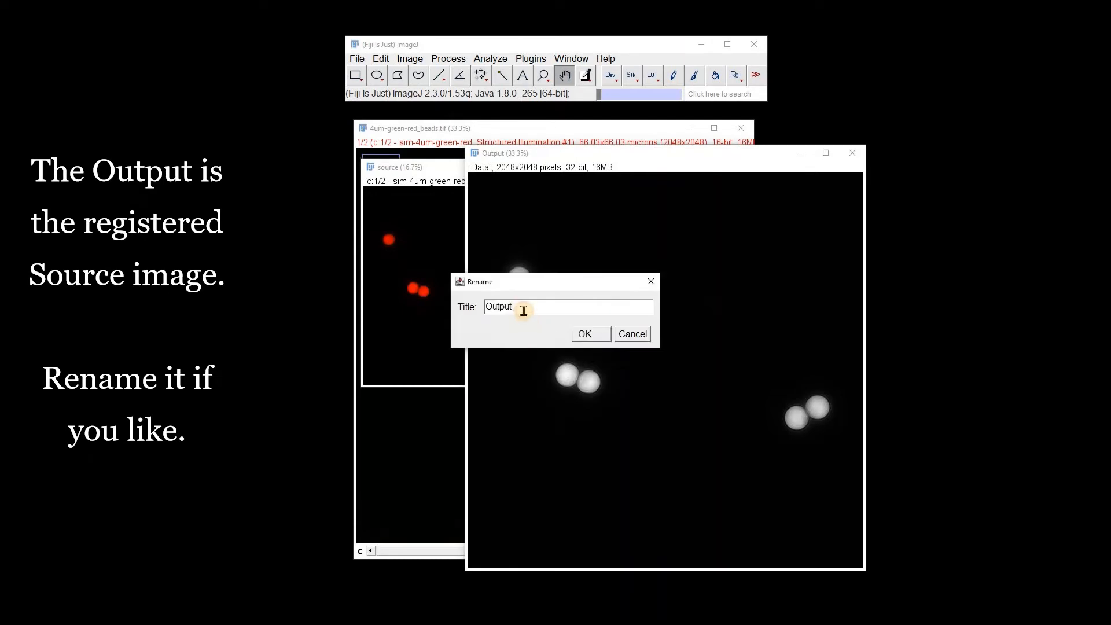
text(-source)
key(Return)
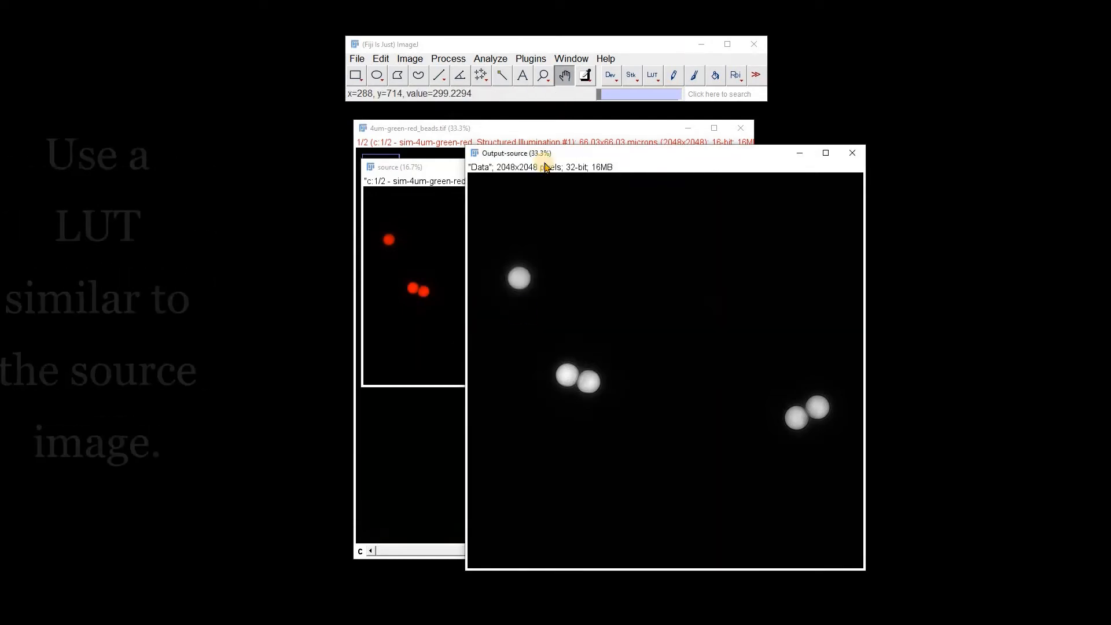
click(652, 77)
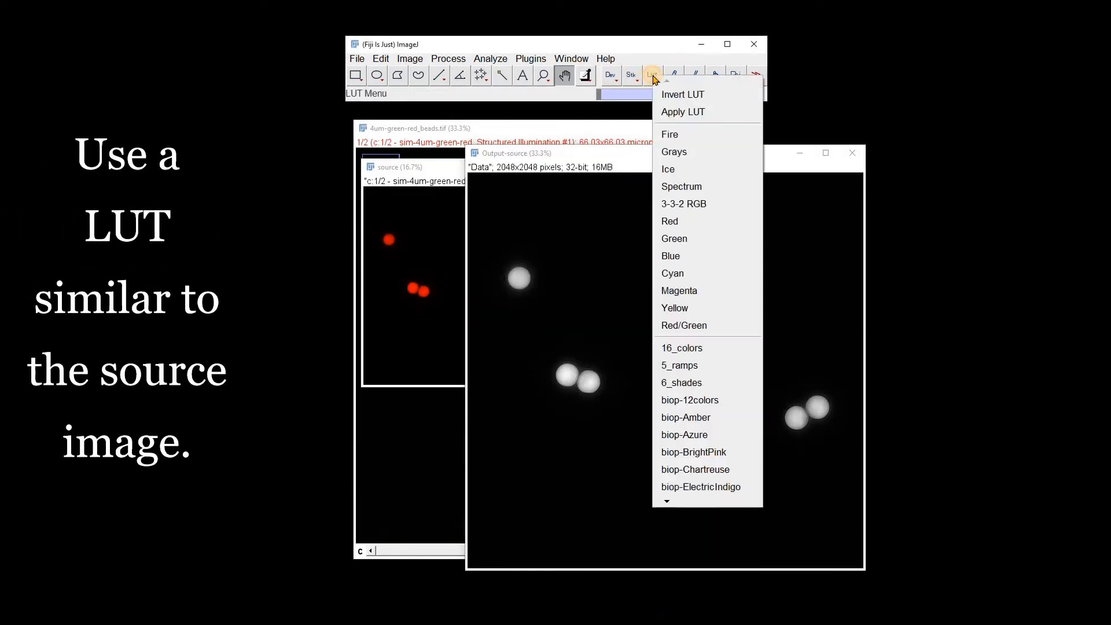
click(673, 221)
- Place the Output-source image over the source image, beside the target, and convert it to 16-bit
click(543, 77)
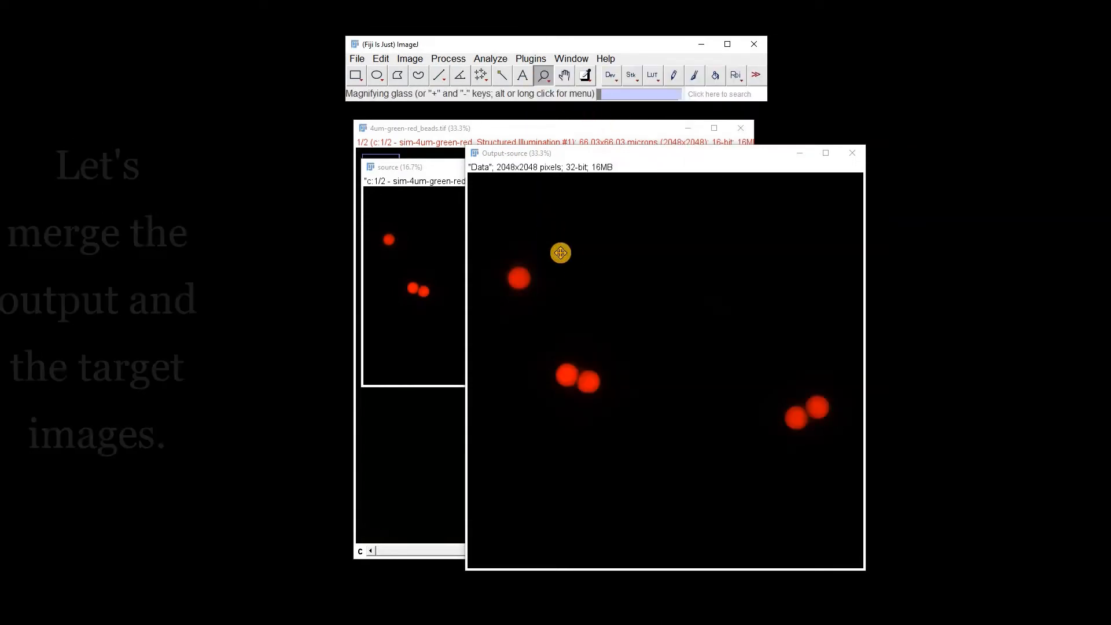
right_click(559, 253)
right_click(570, 258)
drag(549, 158, 447, 191)
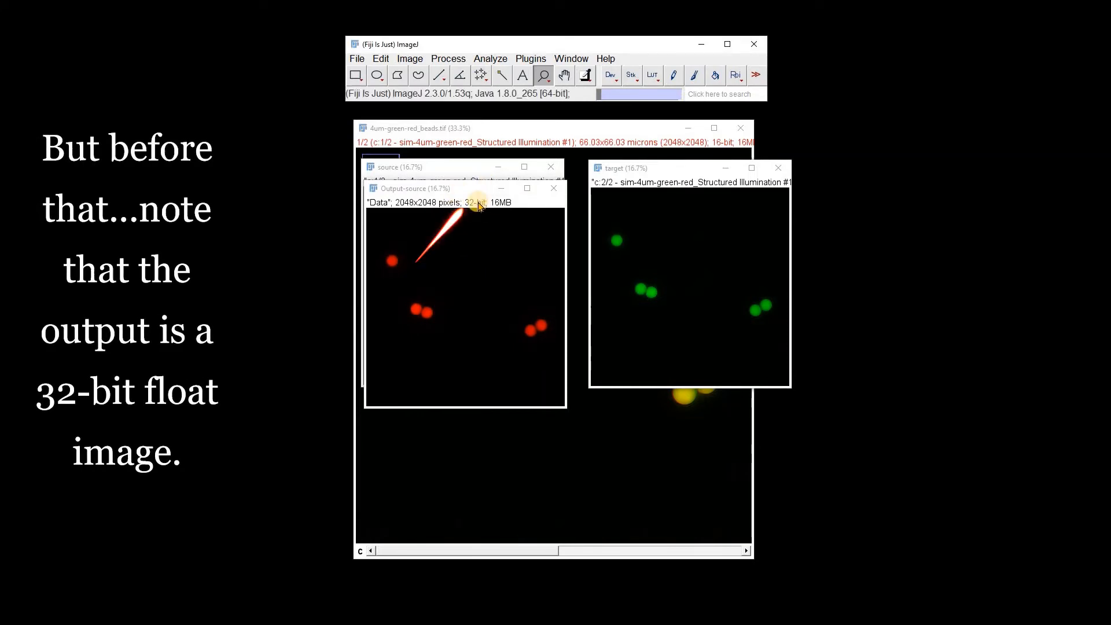
click(410, 58)
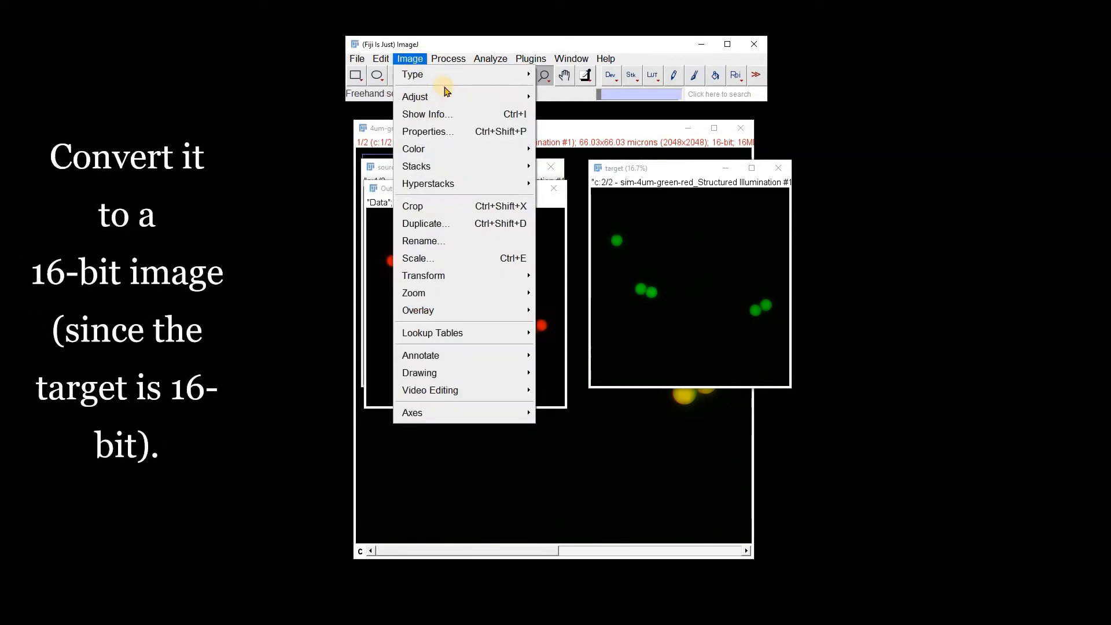
mouse_move(479, 74)
click(556, 94)
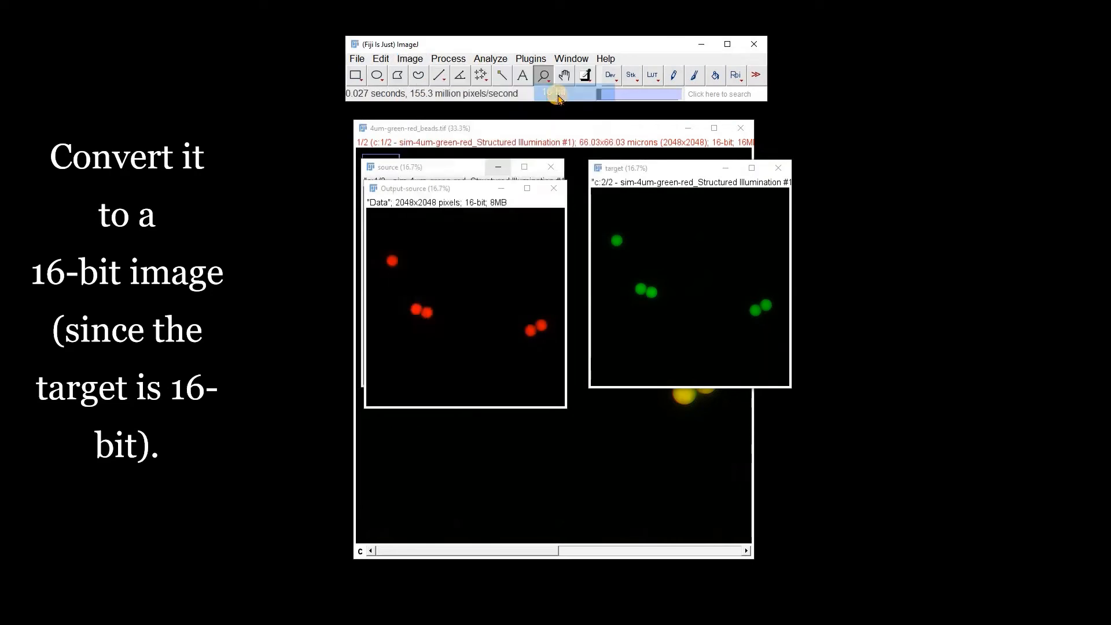
- Merge Output-source as the red channel C1 and target as the green channel C2 into a composite, keeping the source images
click(409, 59)
mouse_move(455, 151)
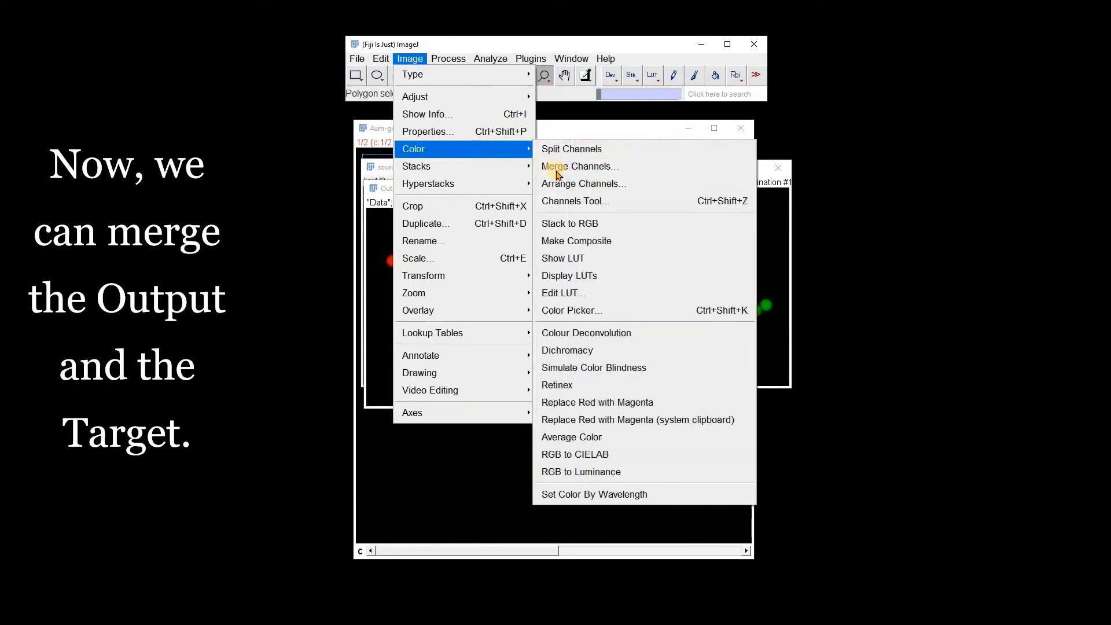
click(567, 166)
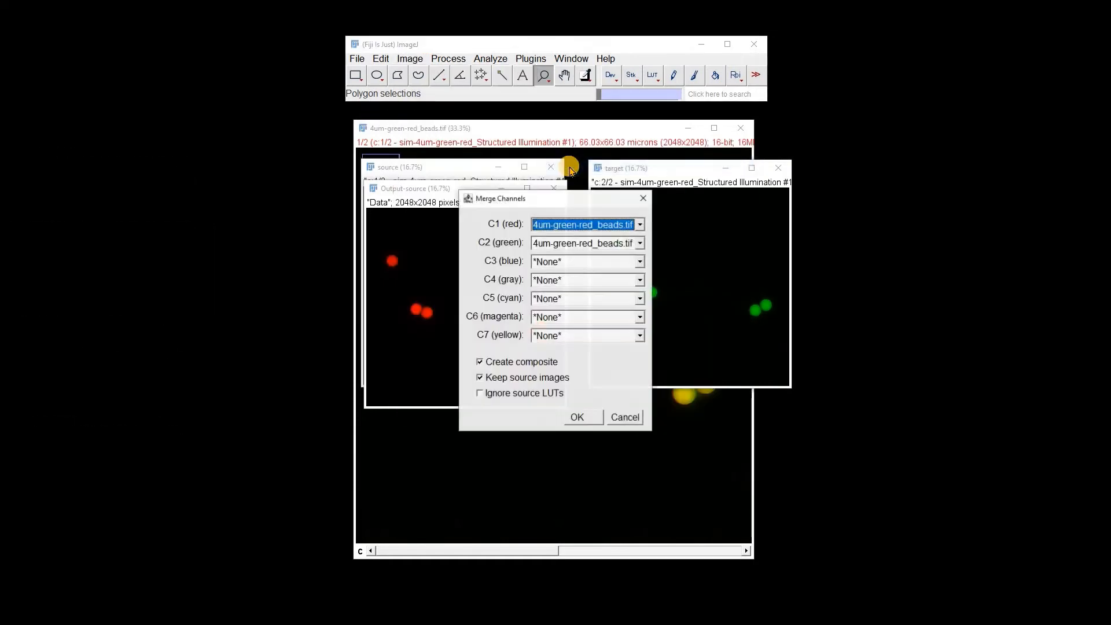
click(640, 225)
click(561, 273)
click(564, 244)
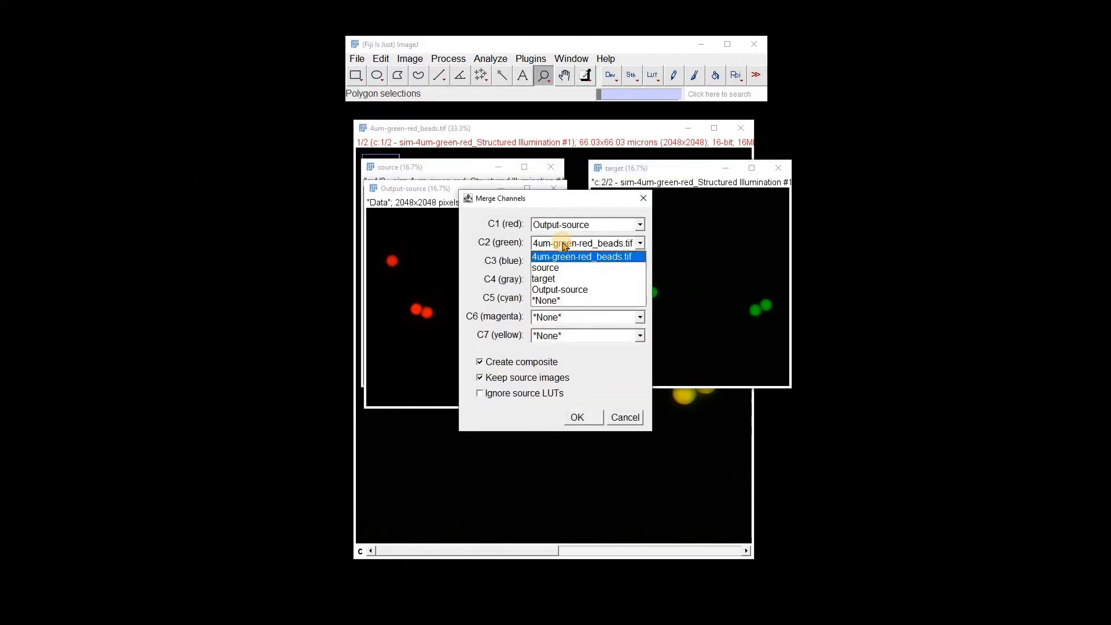
click(552, 279)
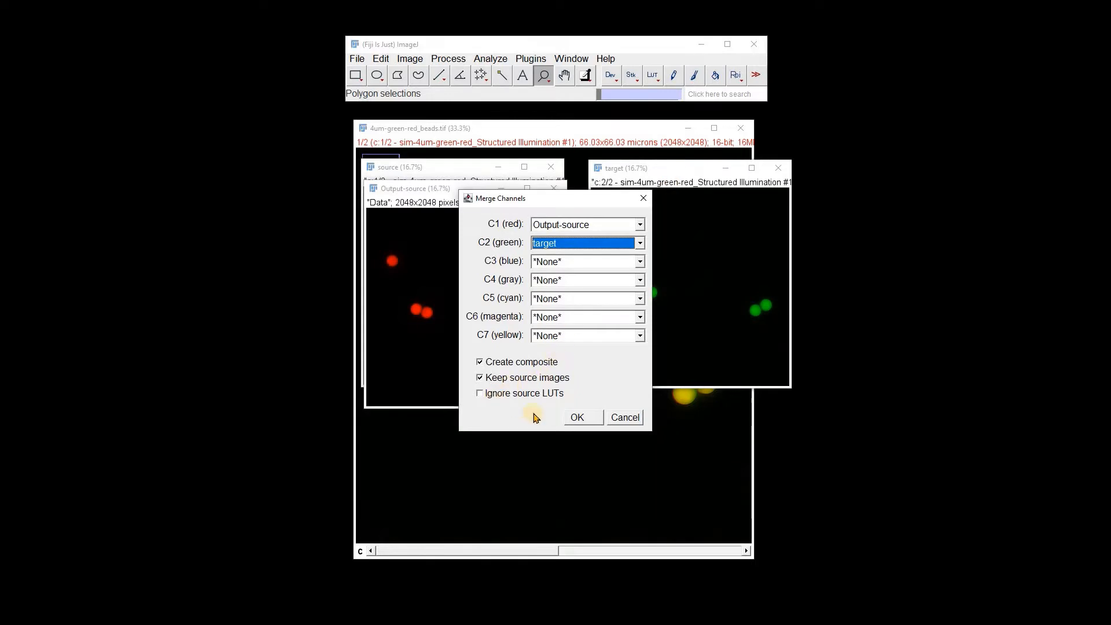
click(577, 417)
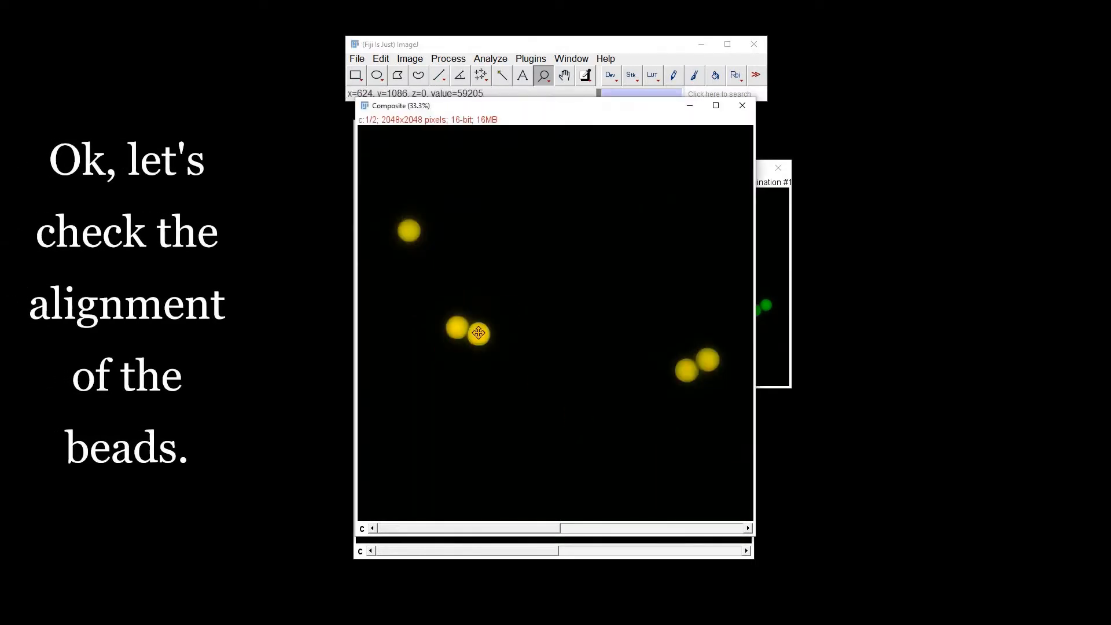
- Compare the alignment of the touching bead pair in the new composite with the original 4um-green-red_beads.tif at 200% side by side
click(536, 326)
click(547, 312)
click(550, 307)
click(584, 347)
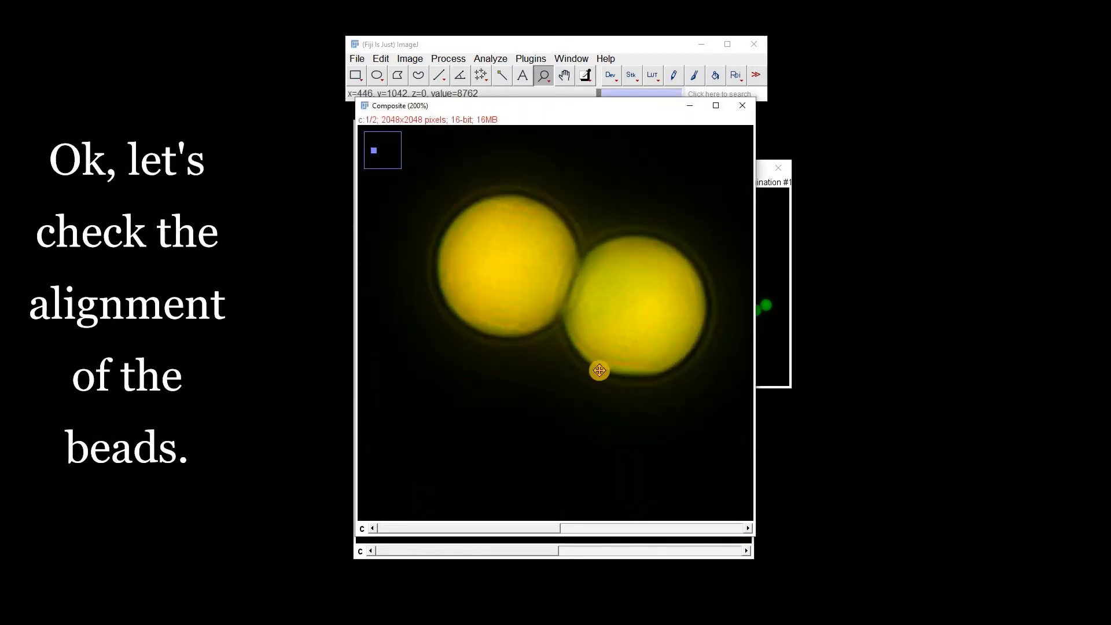
drag(509, 109, 741, 144)
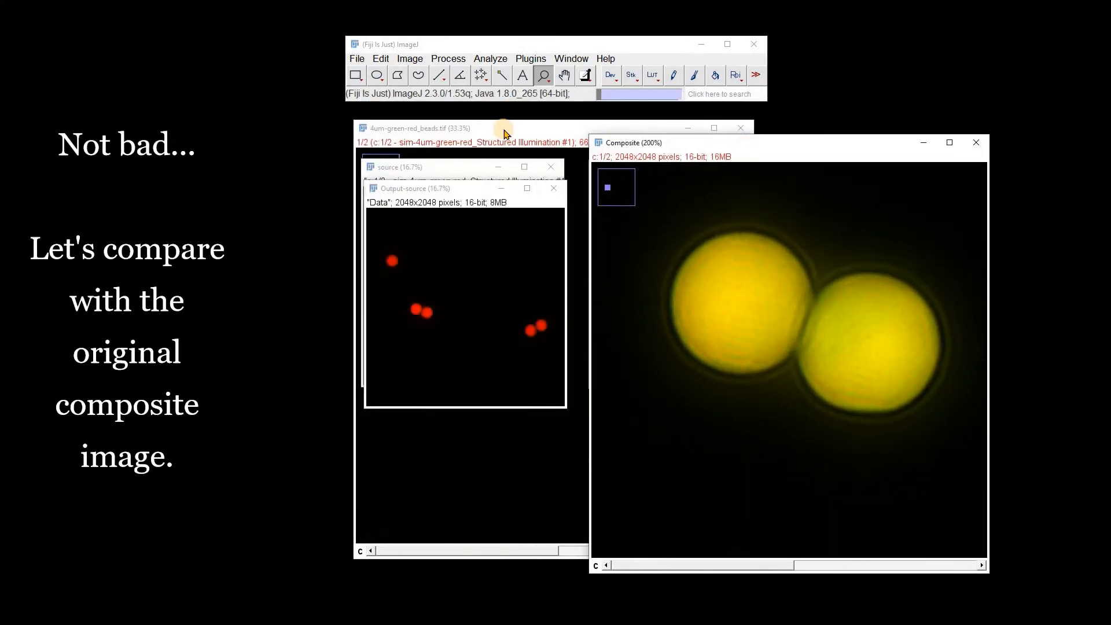
drag(505, 129, 443, 147)
click(426, 379)
click(495, 357)
click(543, 345)
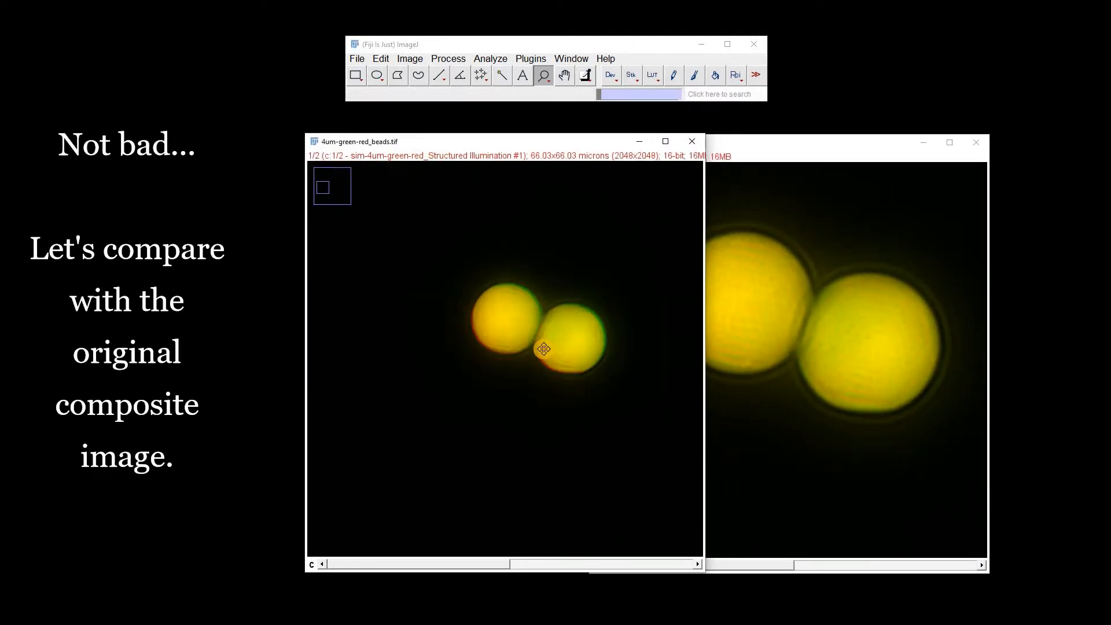
click(514, 355)
drag(758, 150, 813, 153)
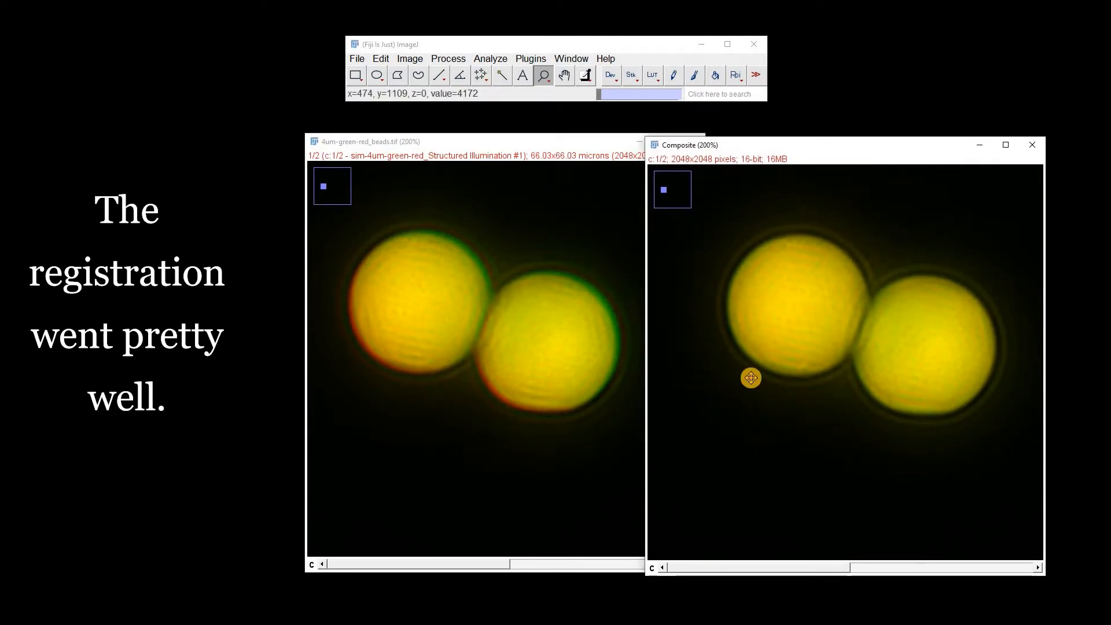
- Save the new composite as a TIFF named "registered" in the channel Registration folder and close all images
right_click(771, 269)
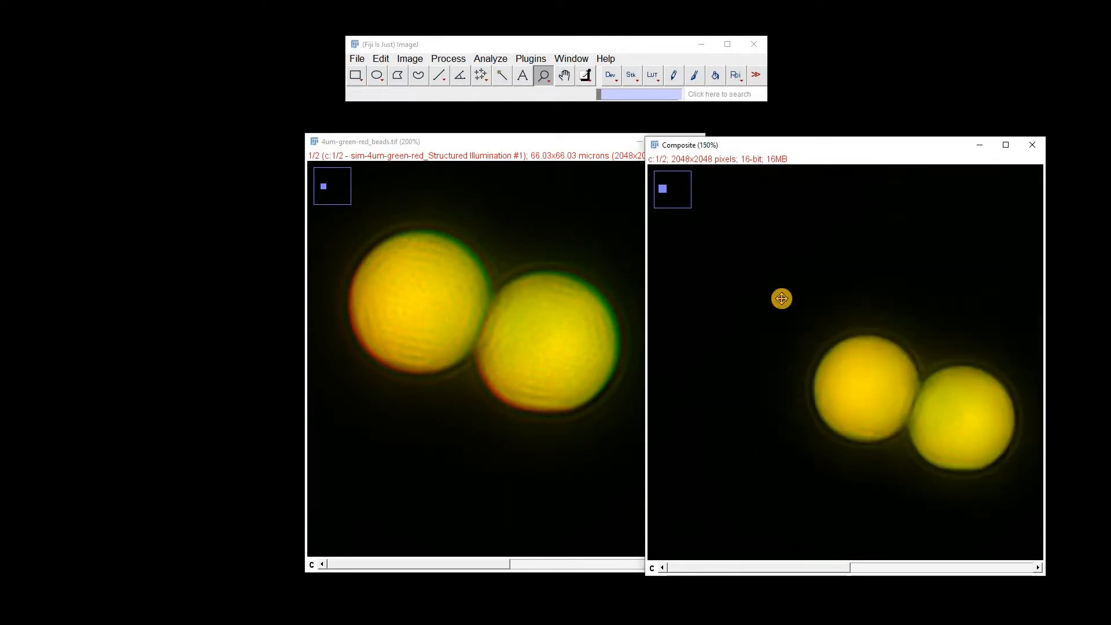
right_click(781, 299)
right_click(781, 301)
right_click(779, 302)
right_click(779, 303)
right_click(779, 303)
drag(709, 148, 469, 175)
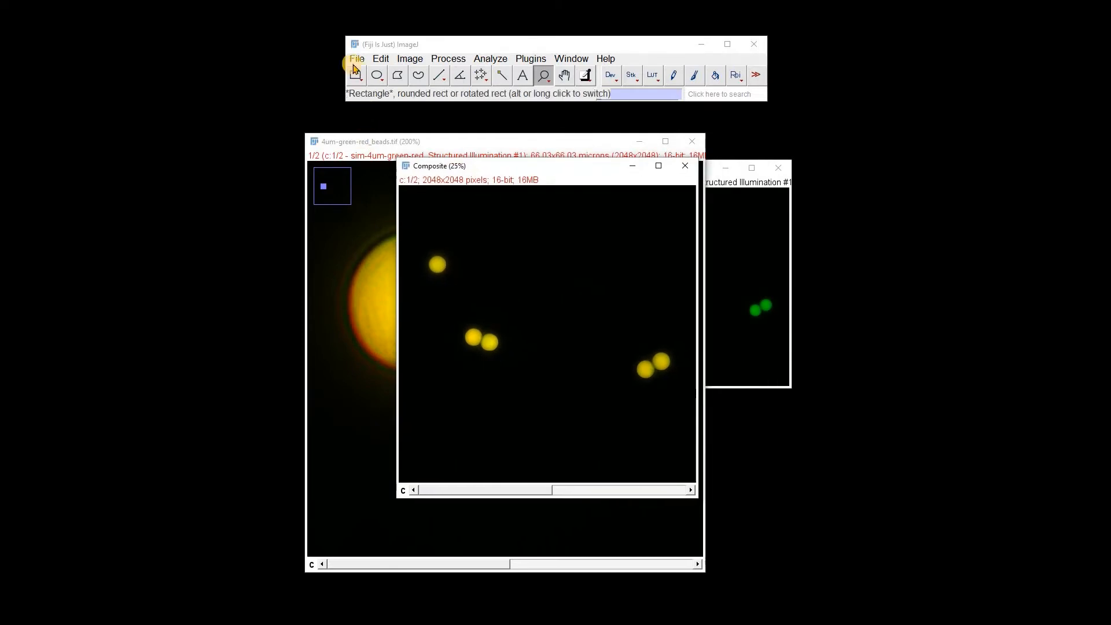
click(356, 59)
mouse_move(412, 252)
click(511, 270)
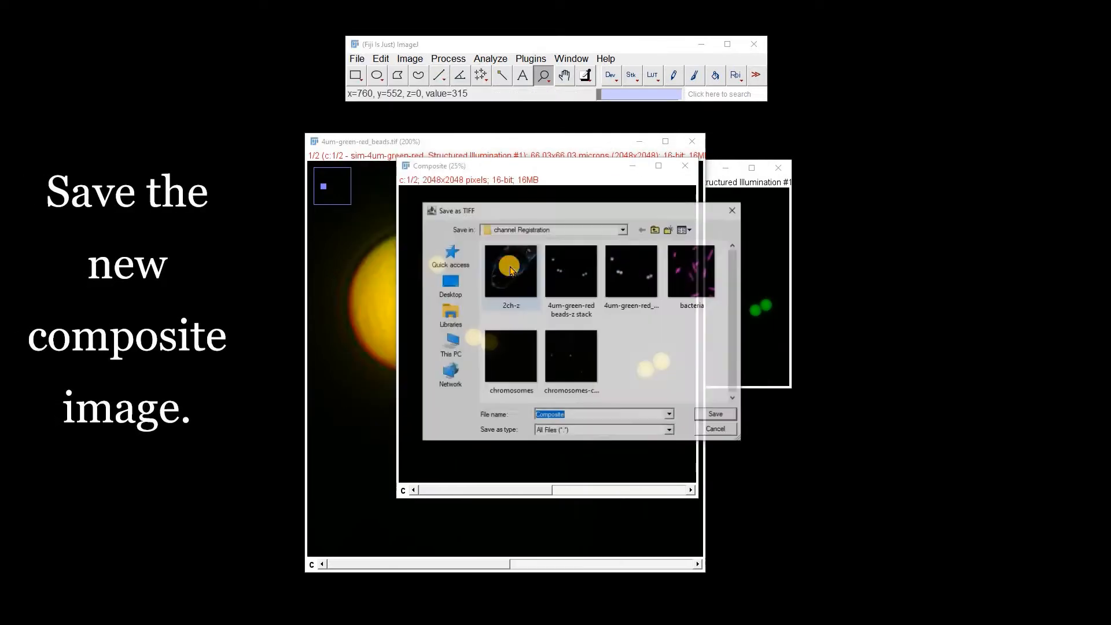
text(regist)
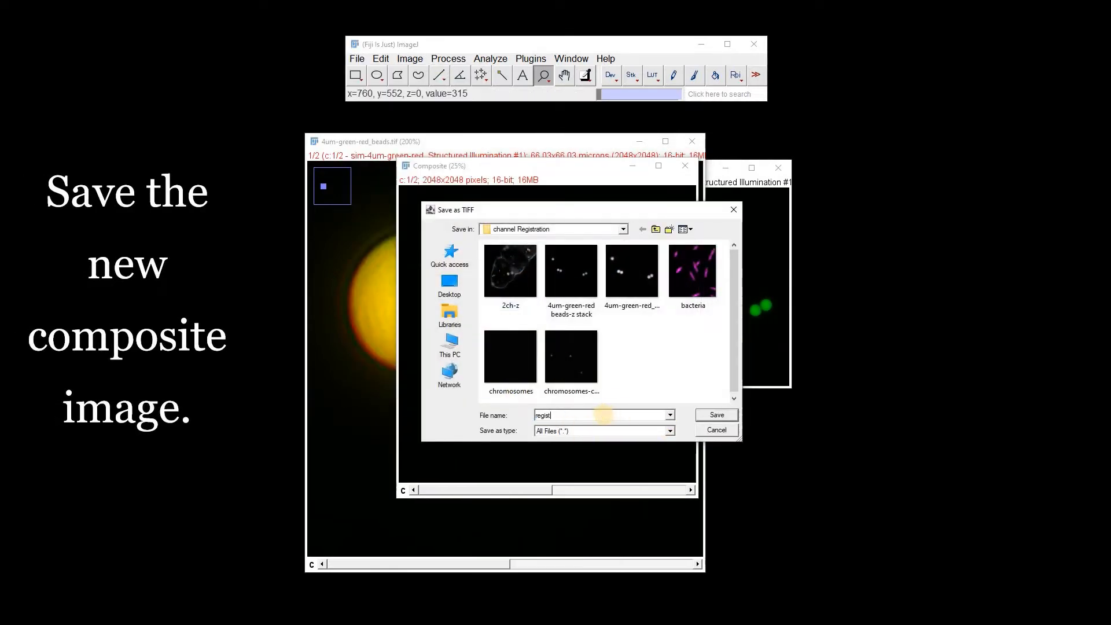
text(ered)
key(Return)
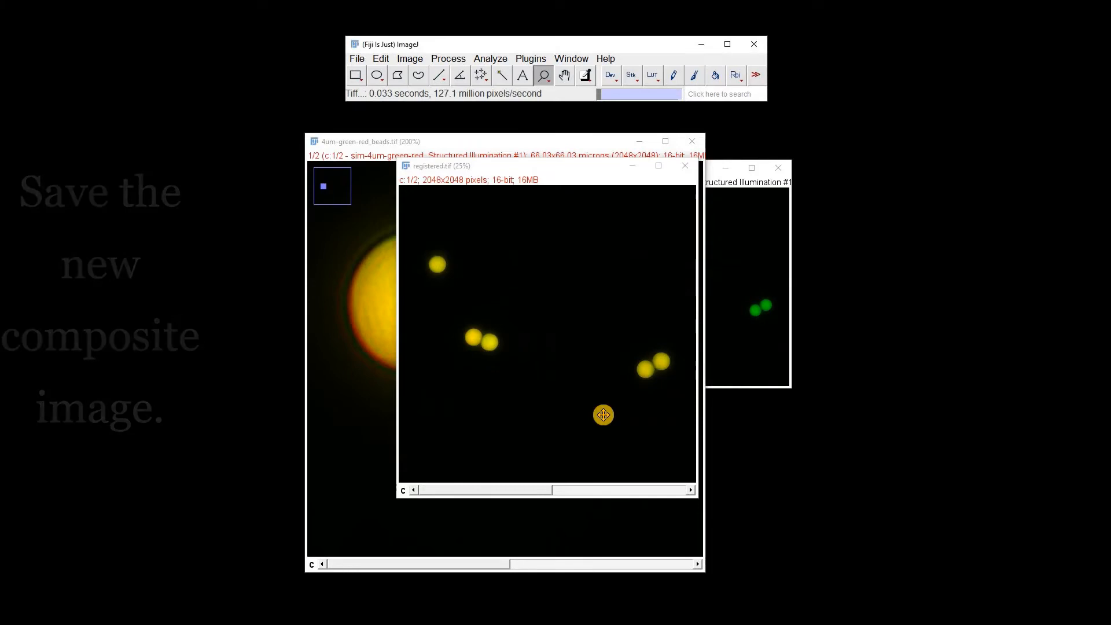
click(359, 59)
click(387, 221)
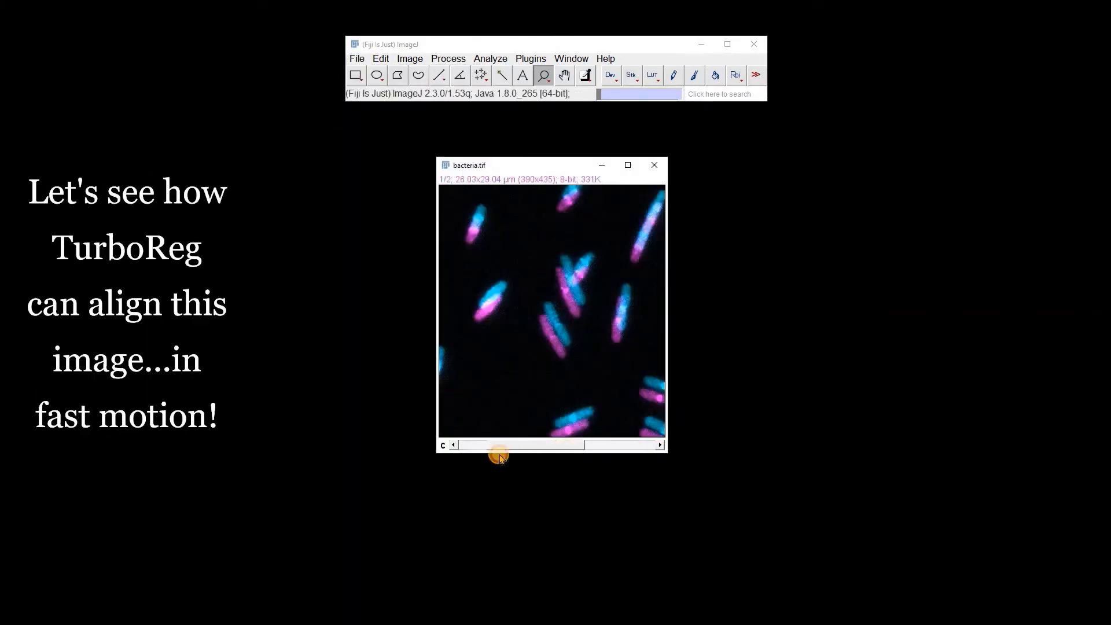
- Duplicate the bacteria.tif image and split the duplicate into its separate channels
click(356, 75)
right_click(502, 232)
click(526, 277)
key(Return)
click(410, 59)
click(569, 150)
drag(503, 192, 756, 181)
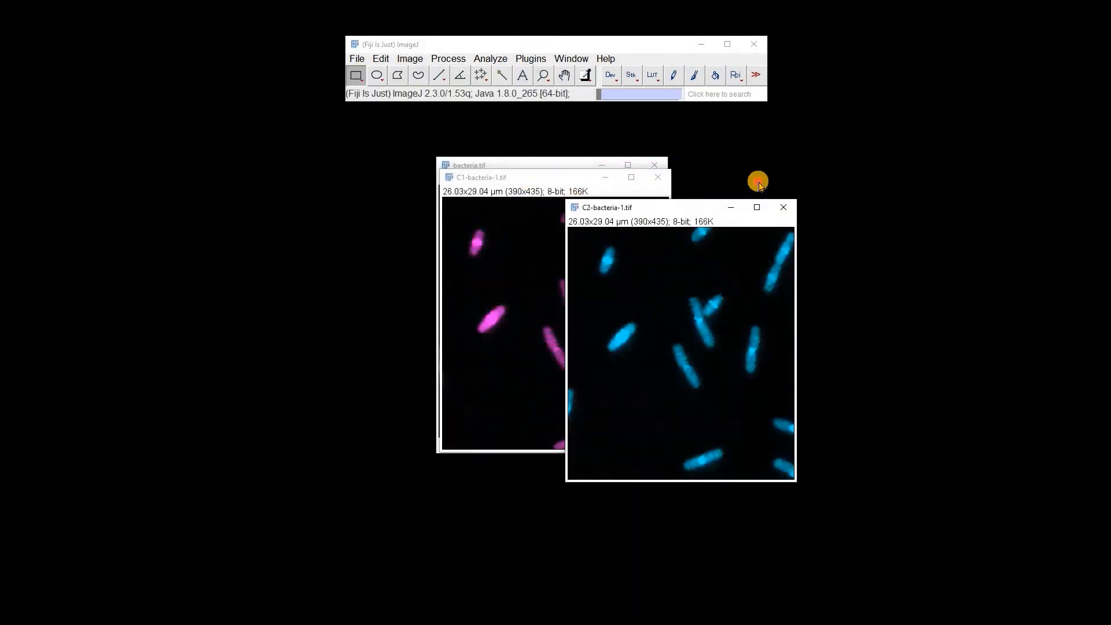
- Rename the magenta bacteria channel as "source" and the cyan bacteria channel as "target"
right_click(497, 280)
click(516, 304)
text(source)
key(Return)
right_click(787, 310)
click(806, 335)
text(target)
key(Return)
- Register the bacteria source onto the target automatically with TurboReg at Accurate quality, and delete the output's mask slice
click(526, 60)
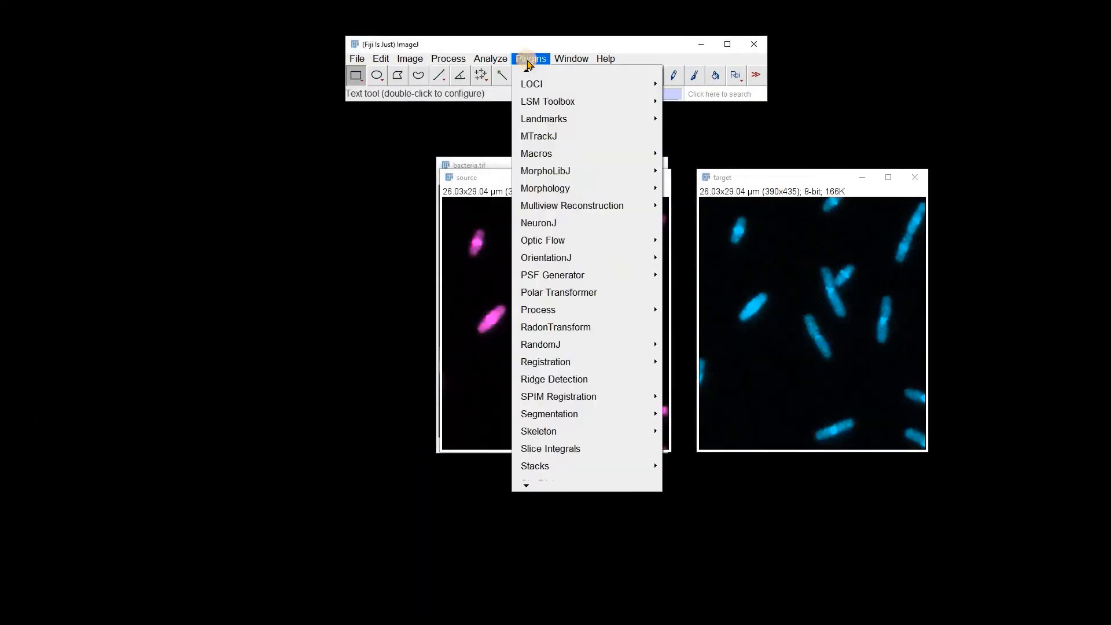
click(688, 500)
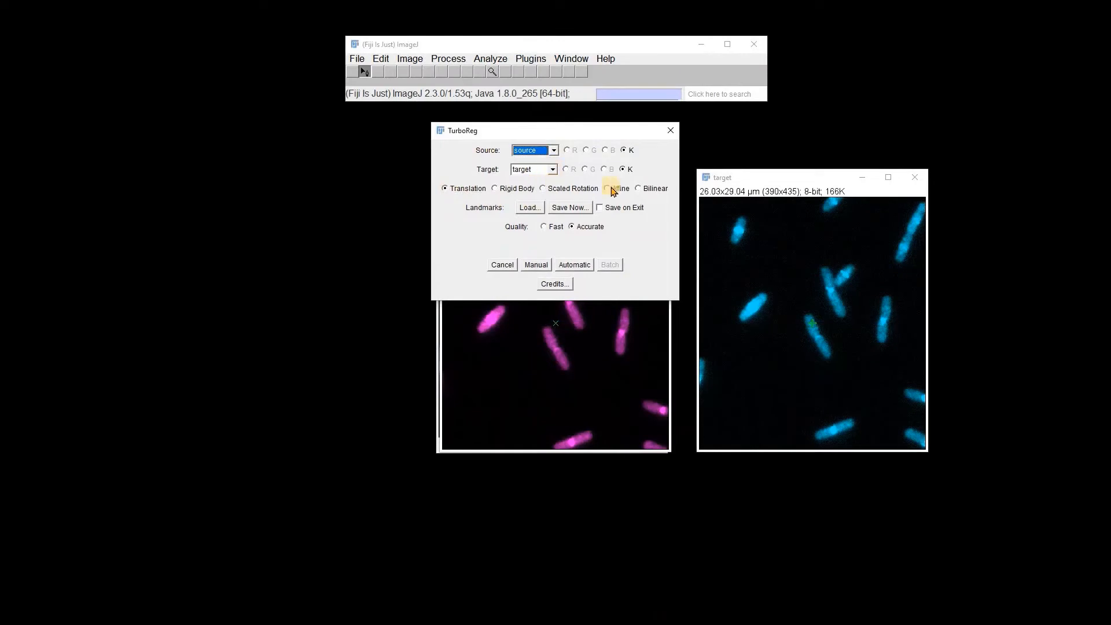
click(575, 264)
click(410, 58)
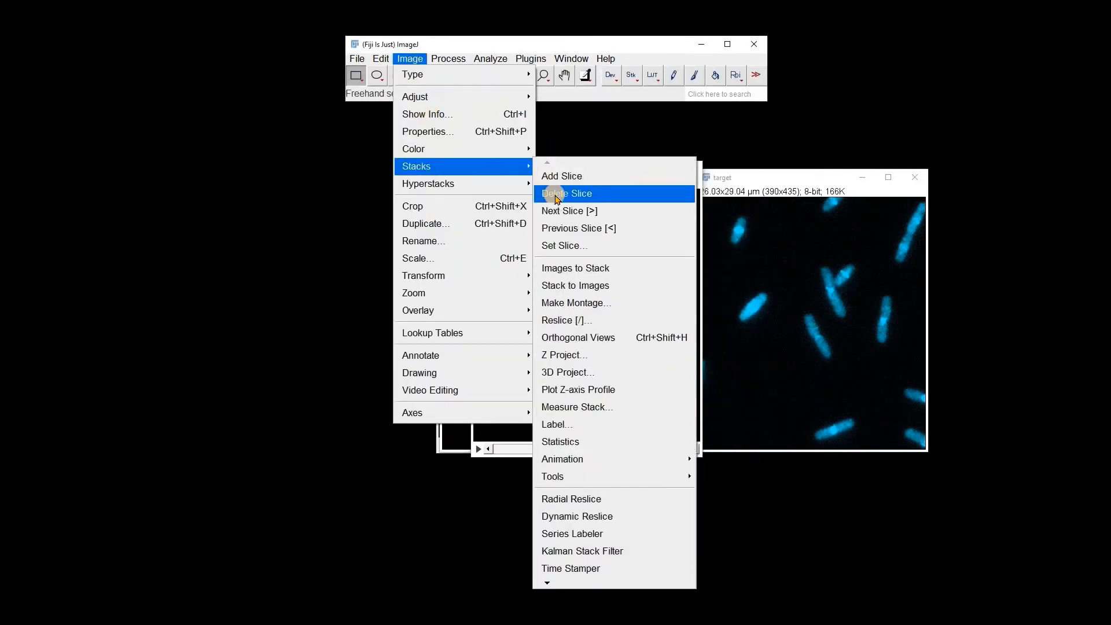
- Apply the Magenta lookup table to the registered bacteria output and convert it to 8-bit
click(652, 75)
click(678, 292)
click(409, 58)
click(555, 74)
click(449, 58)
drag(590, 169, 781, 164)
- Merge the registered bacteria output as C1 and the target as C2 into a composite, and close all images
mouse_move(412, 59)
mouse_move(440, 149)
click(578, 166)
click(614, 226)
click(590, 266)
click(610, 243)
click(587, 274)
click(548, 417)
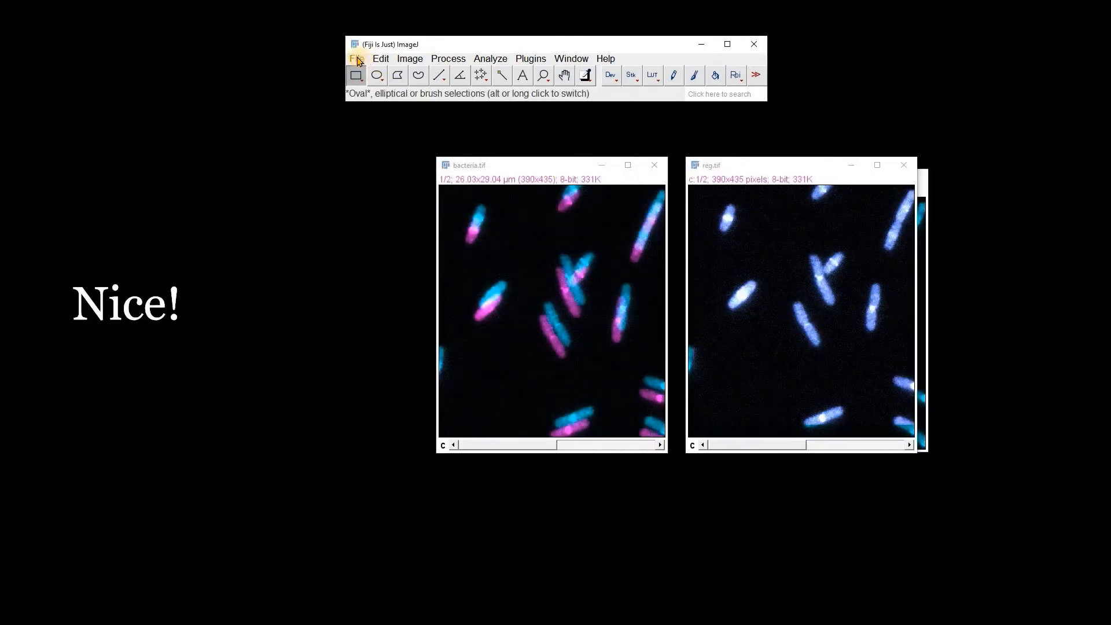
click(358, 60)
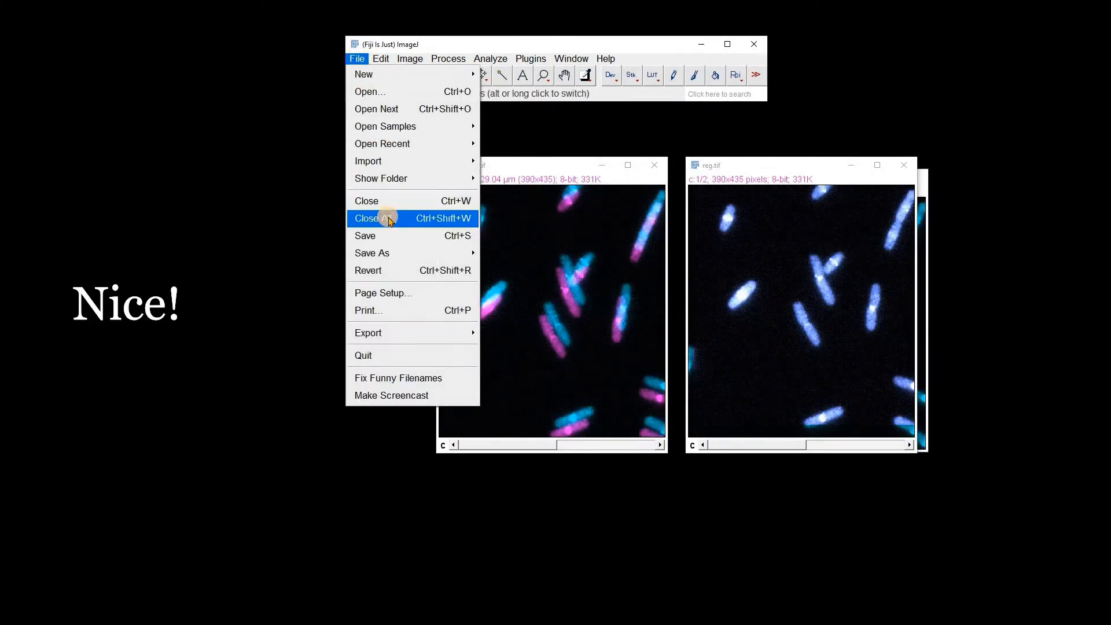
click(383, 218)
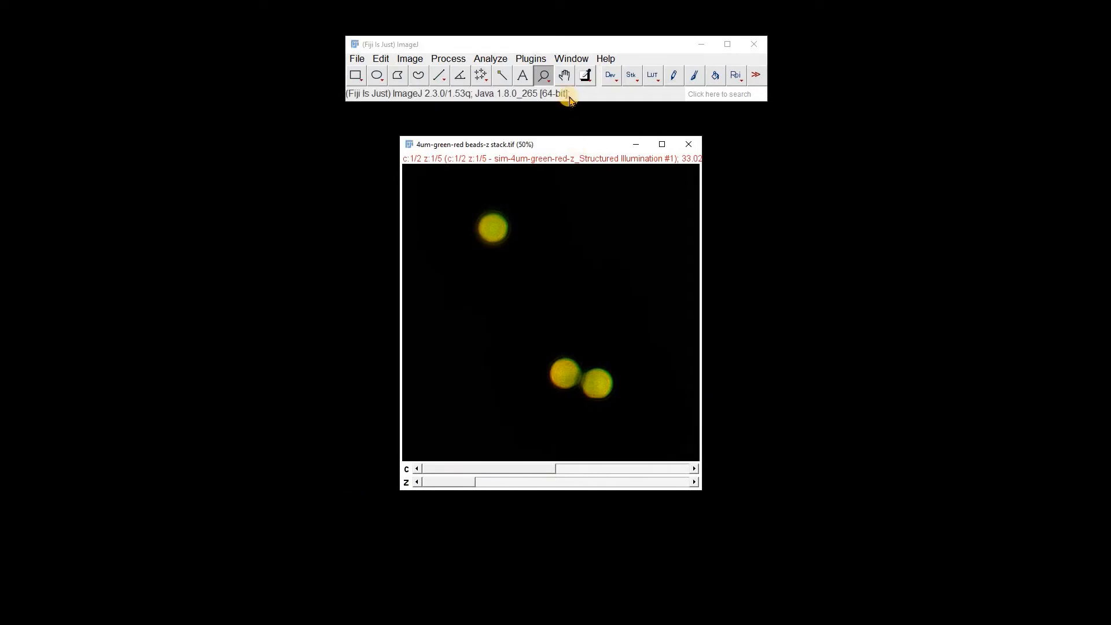
- Inspect the channel alignment of a bead in the z-stack at 200% zoom through its z slices
click(495, 230)
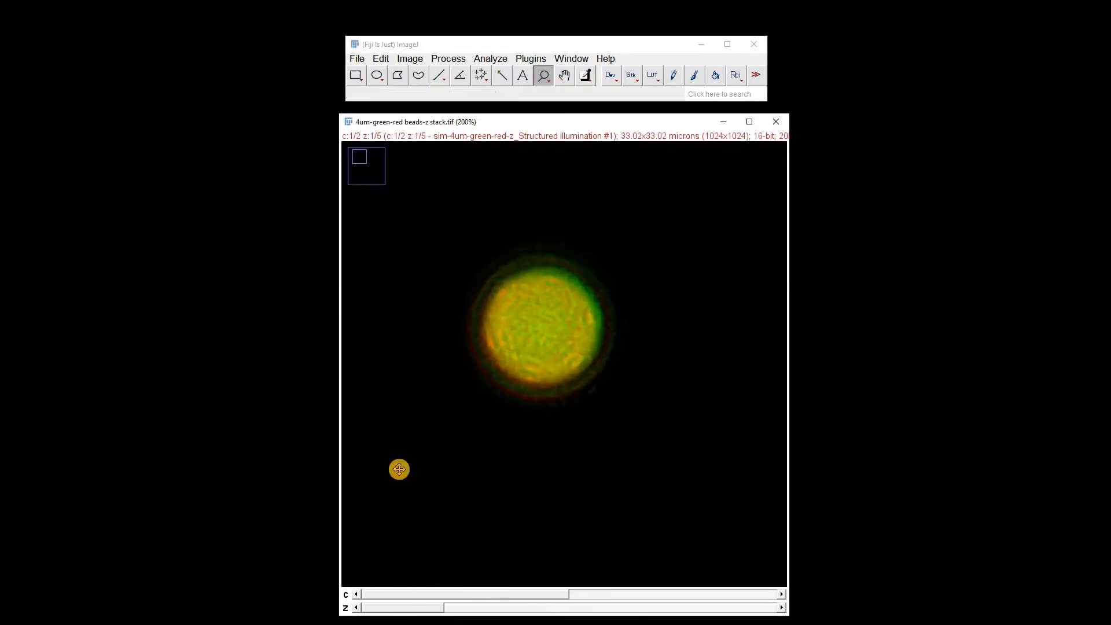
click(777, 607)
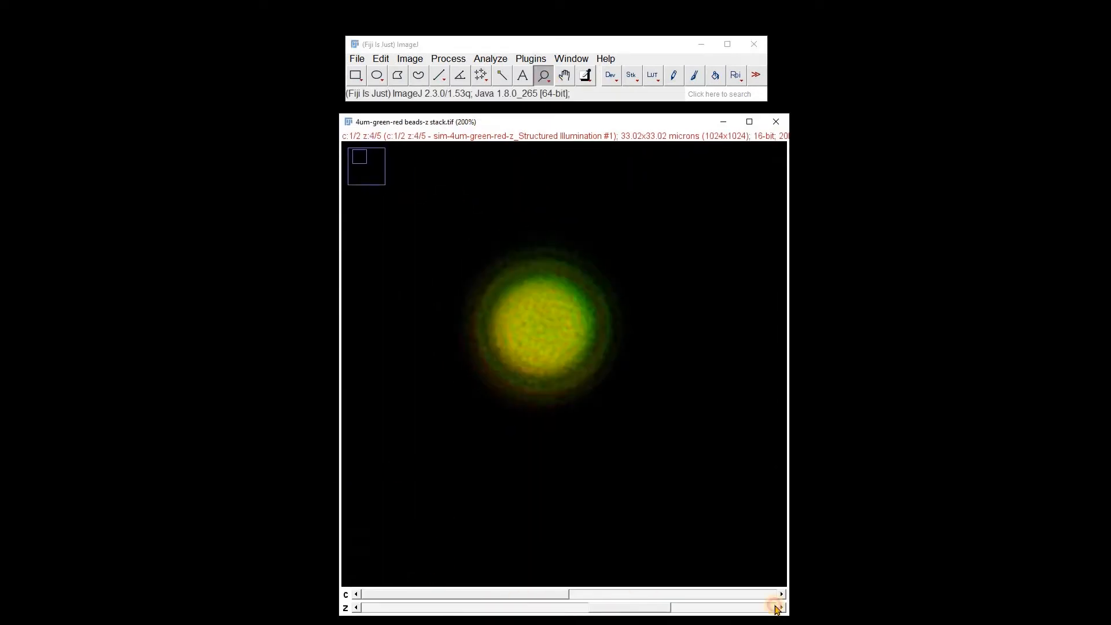
drag(775, 606, 404, 607)
right_click(528, 381)
right_click(528, 382)
right_click(529, 381)
right_click(529, 381)
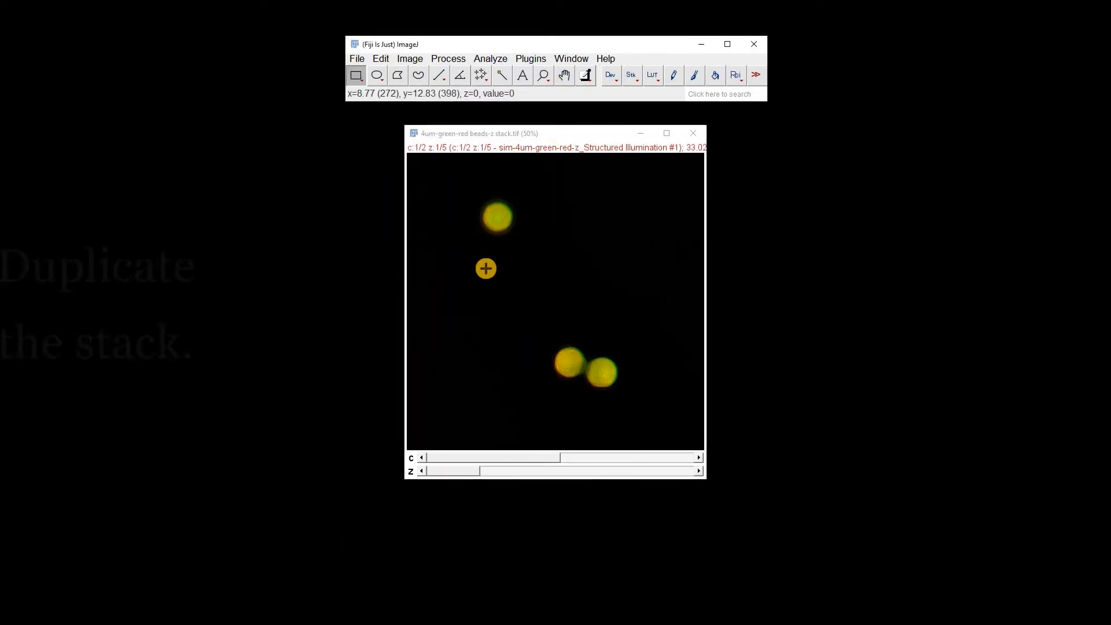
- Duplicate the bead stack as a hyperstack with channels 1-2 and slices 1-5, and split the duplicate into its channels
right_click(486, 268)
click(512, 313)
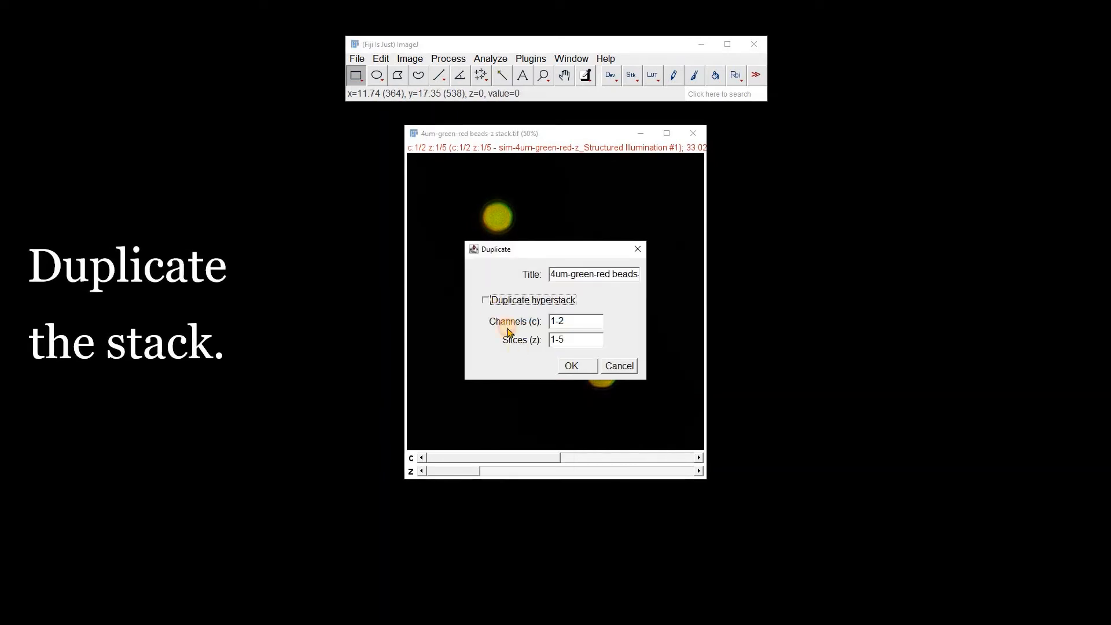
click(572, 366)
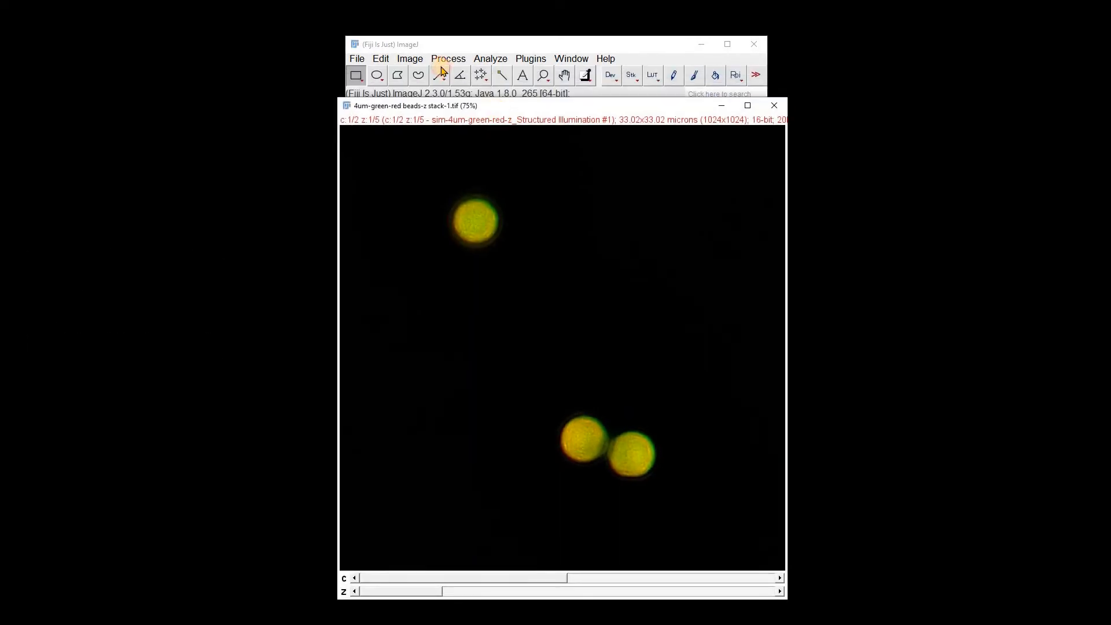
click(412, 59)
mouse_move(505, 149)
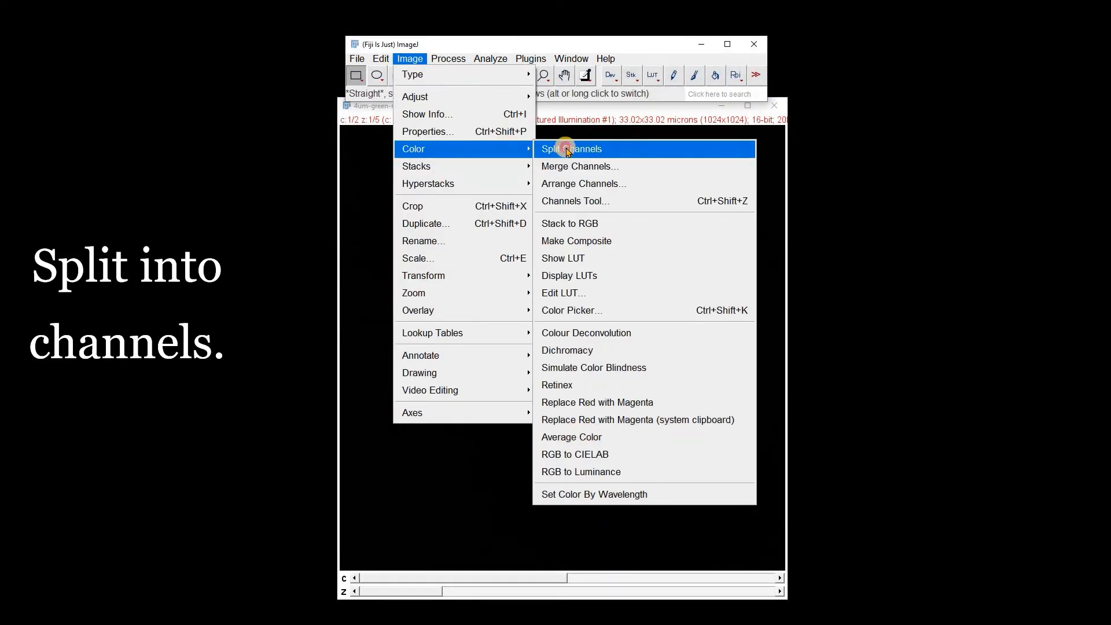
click(568, 148)
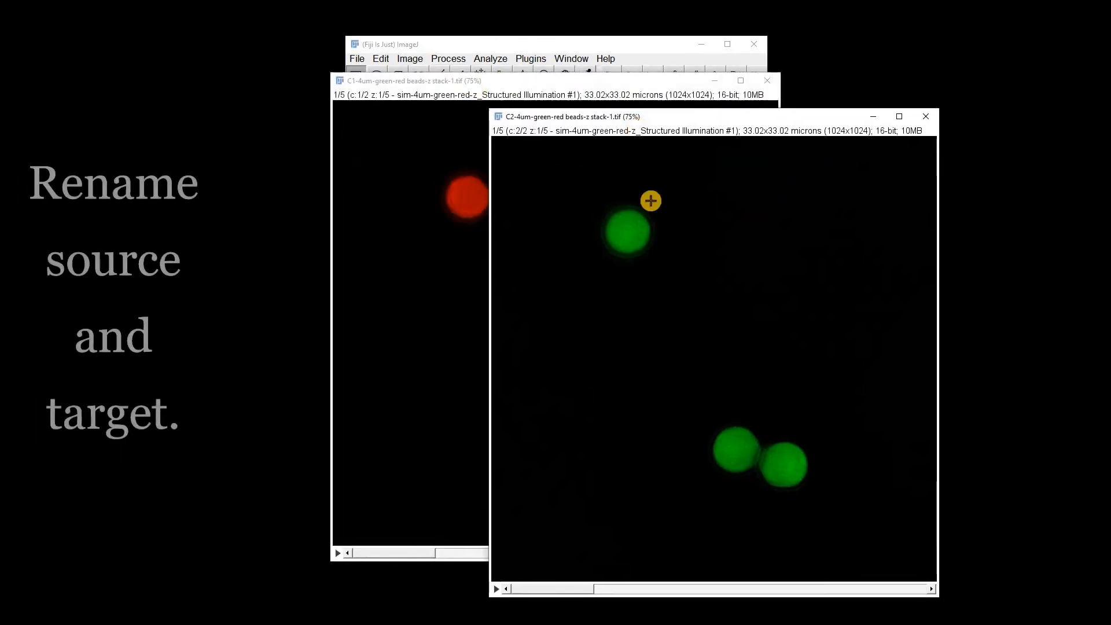
- Rename the green bead channel stack as "target" and the red channel stack as "source"
right_click(678, 309)
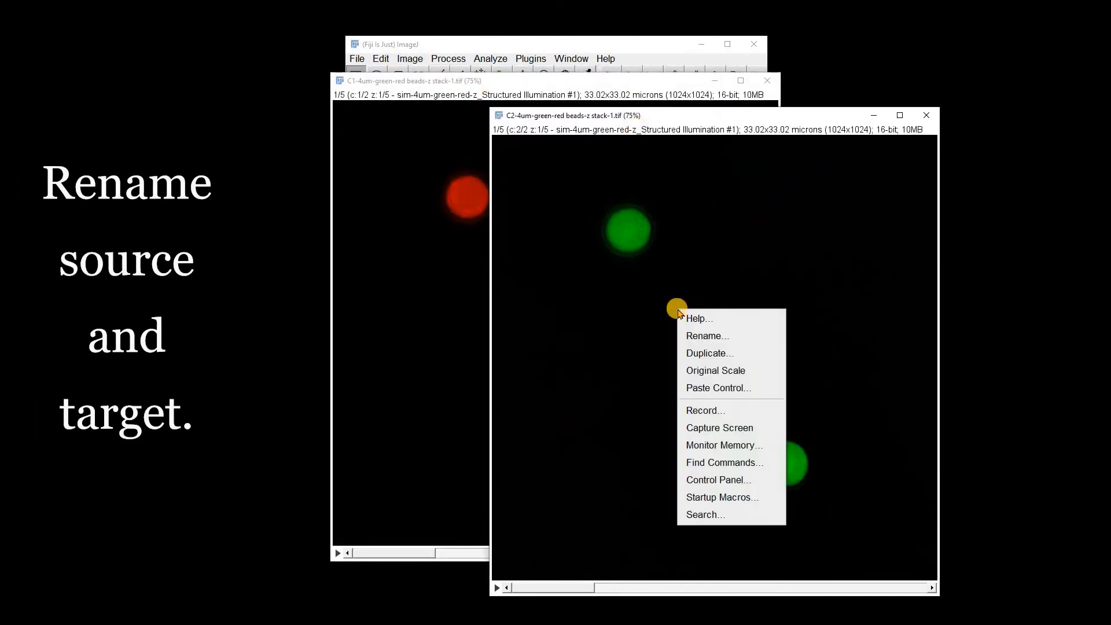
click(690, 336)
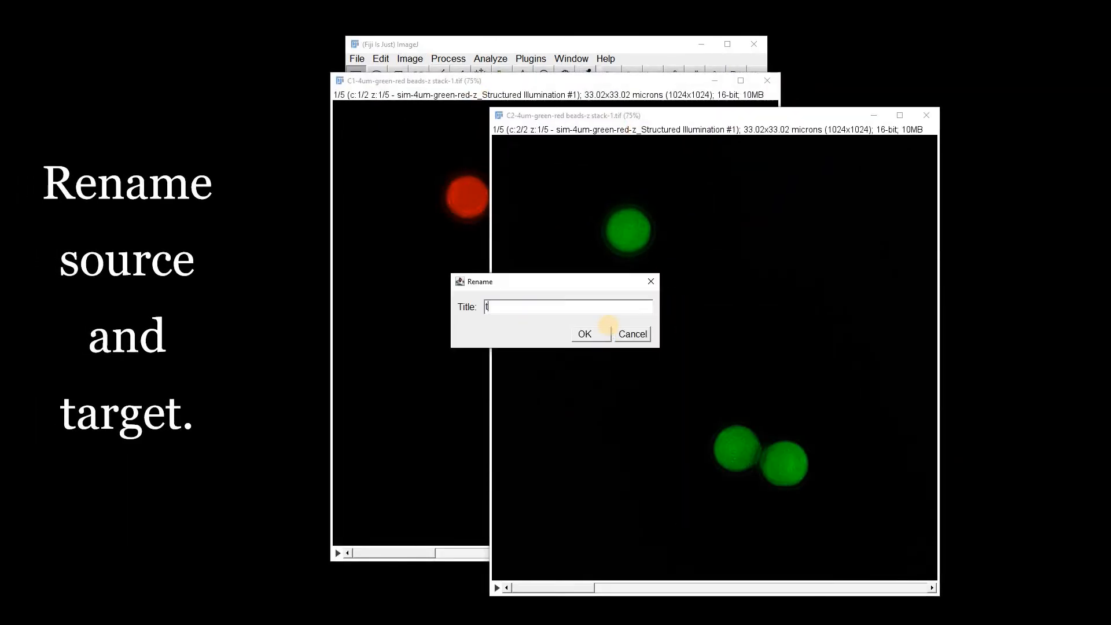
click(606, 329)
right_click(375, 188)
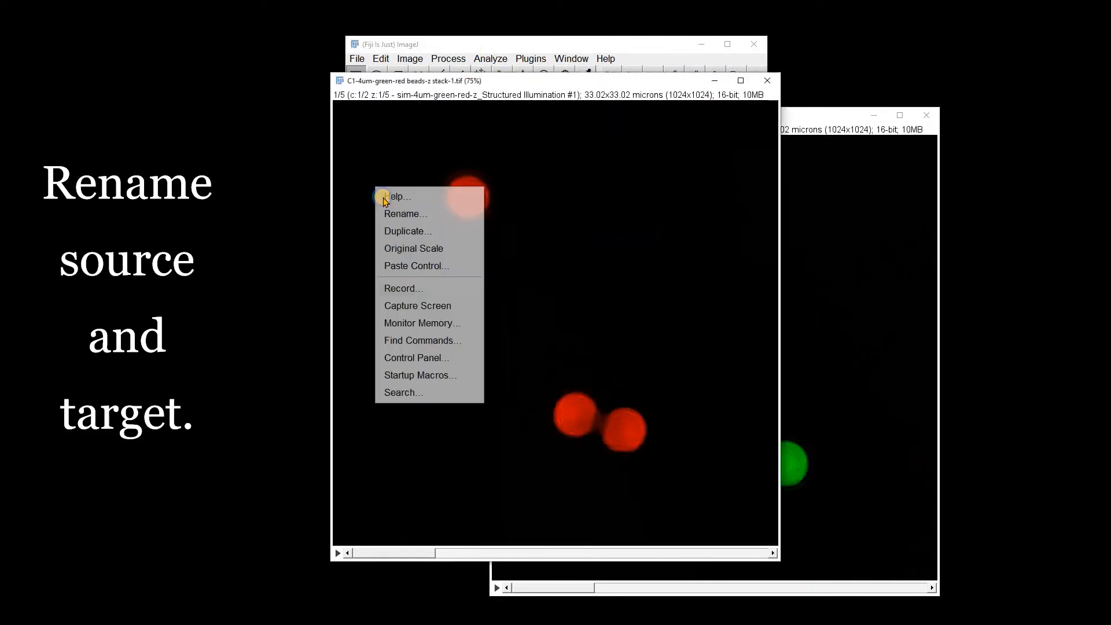
click(394, 214)
text(source)
key(Return)
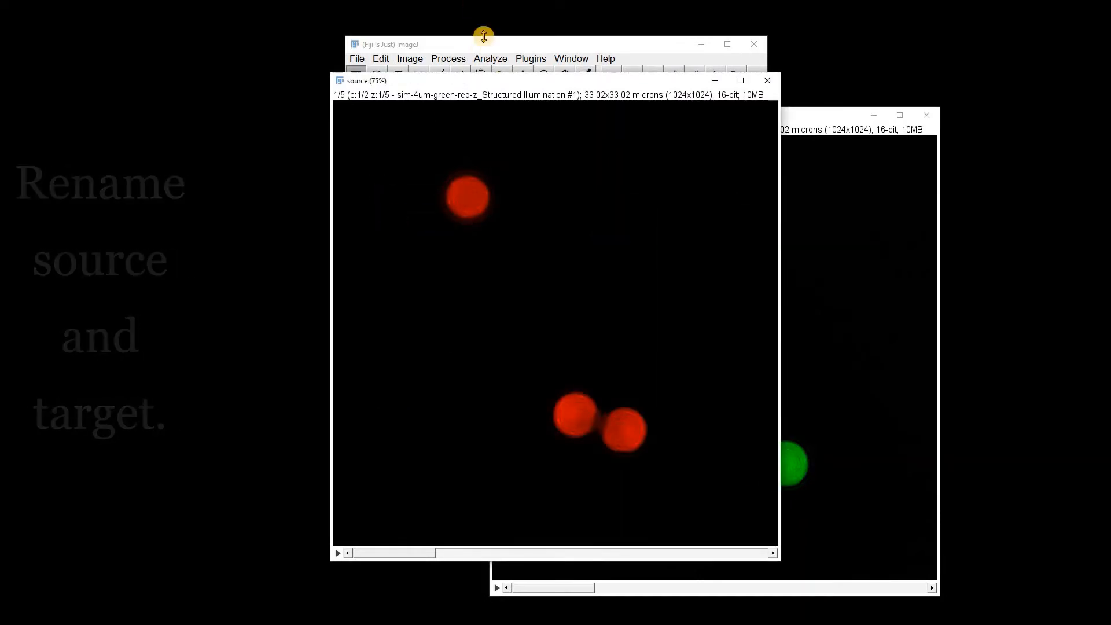
- Reduce the source and target stacks to 50% zoom and arrange them side by side
click(484, 41)
click(544, 76)
right_click(487, 274)
right_click(712, 258)
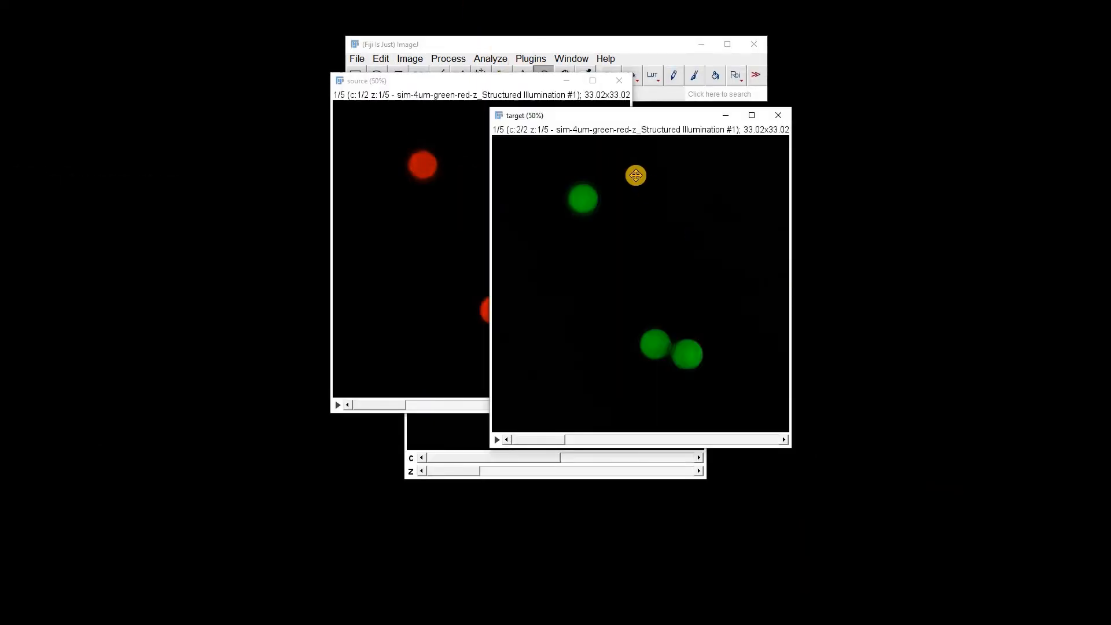
drag(607, 123, 756, 148)
drag(492, 85, 496, 149)
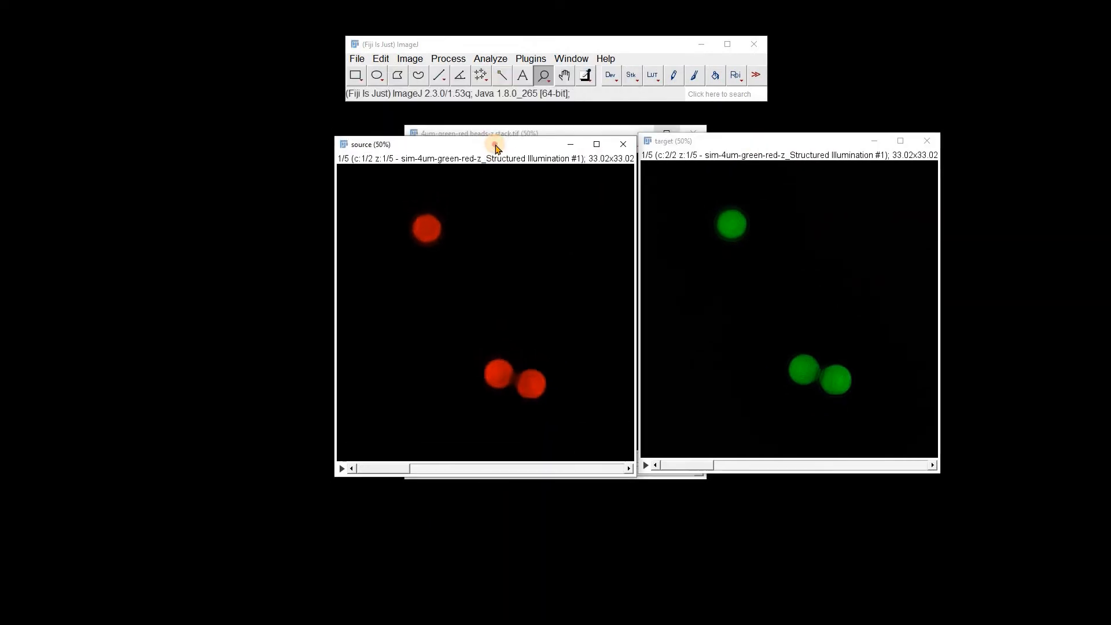
- Register every slice of the source stack onto the target with TurboReg in Batch mode, using Translation and Accurate quality
click(530, 59)
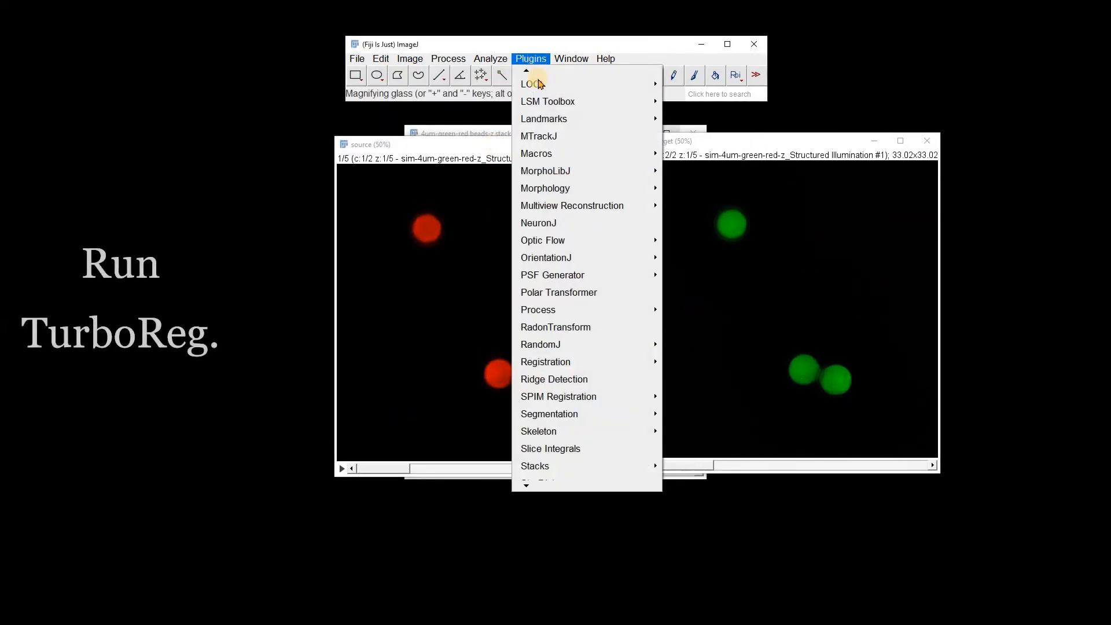
mouse_move(583, 361)
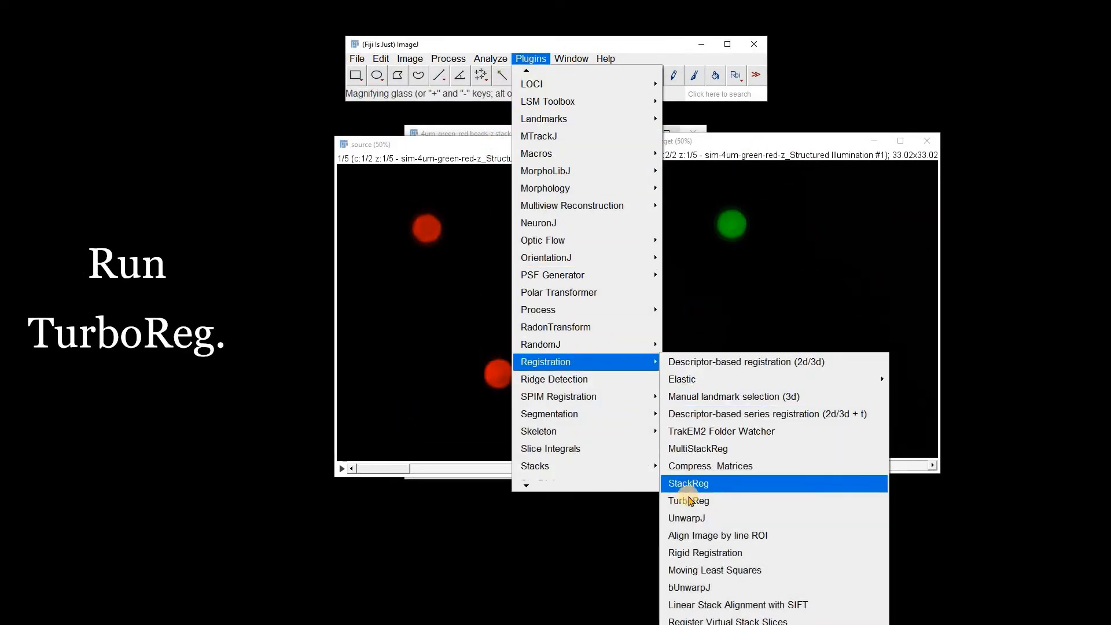
click(697, 500)
drag(530, 135, 898, 64)
click(950, 78)
click(870, 98)
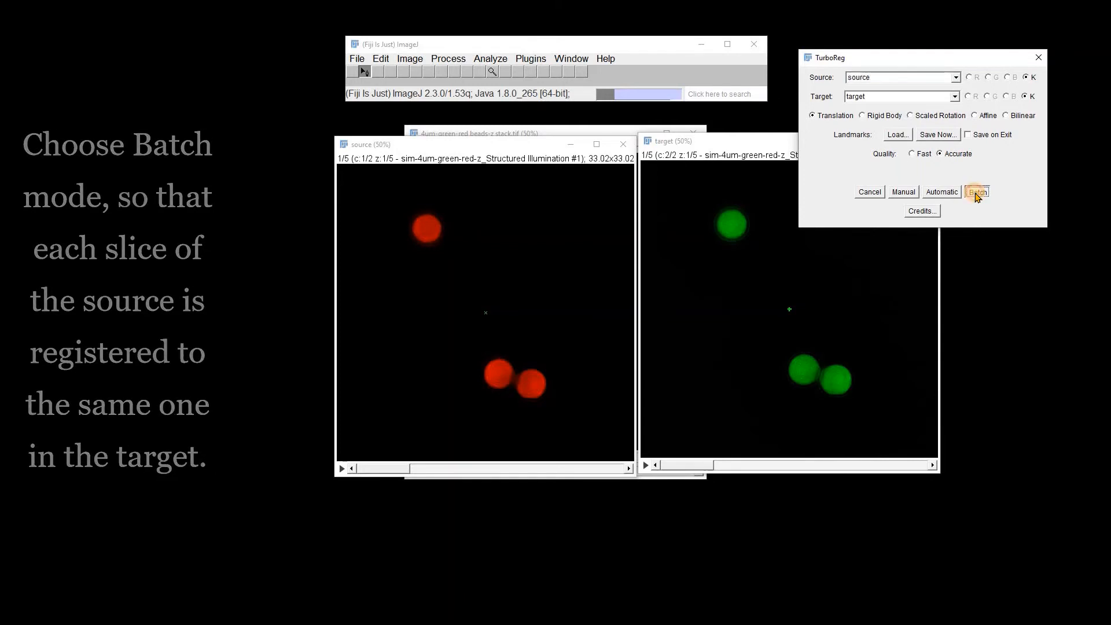
click(977, 192)
- Review all slices of the Registered output stack and place it at 50% zoom over the source
drag(560, 84, 558, 114)
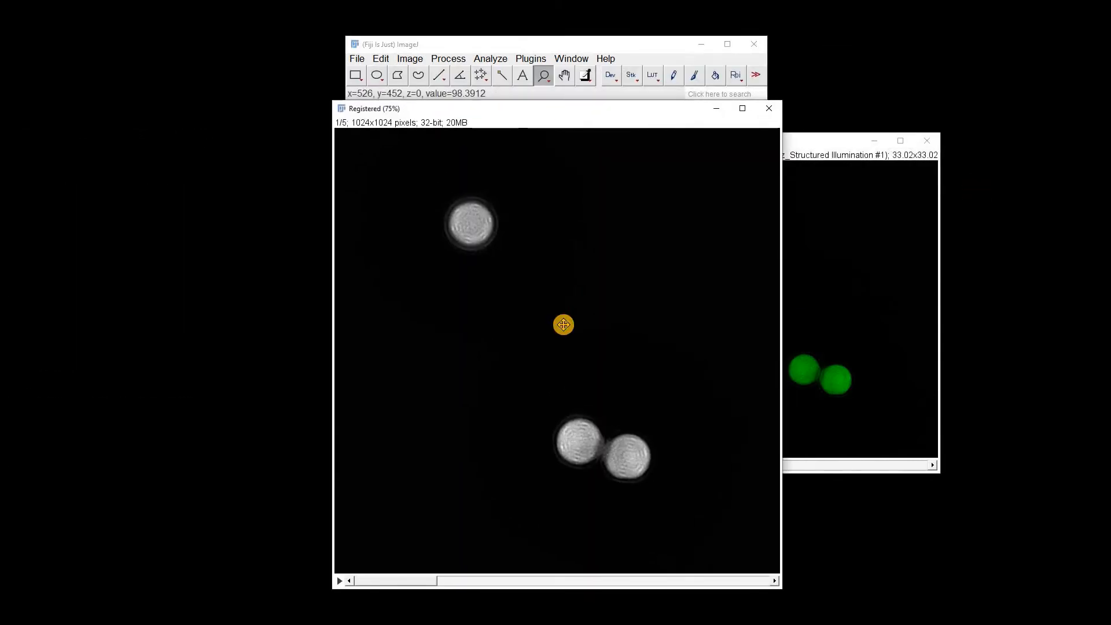
drag(408, 580, 708, 575)
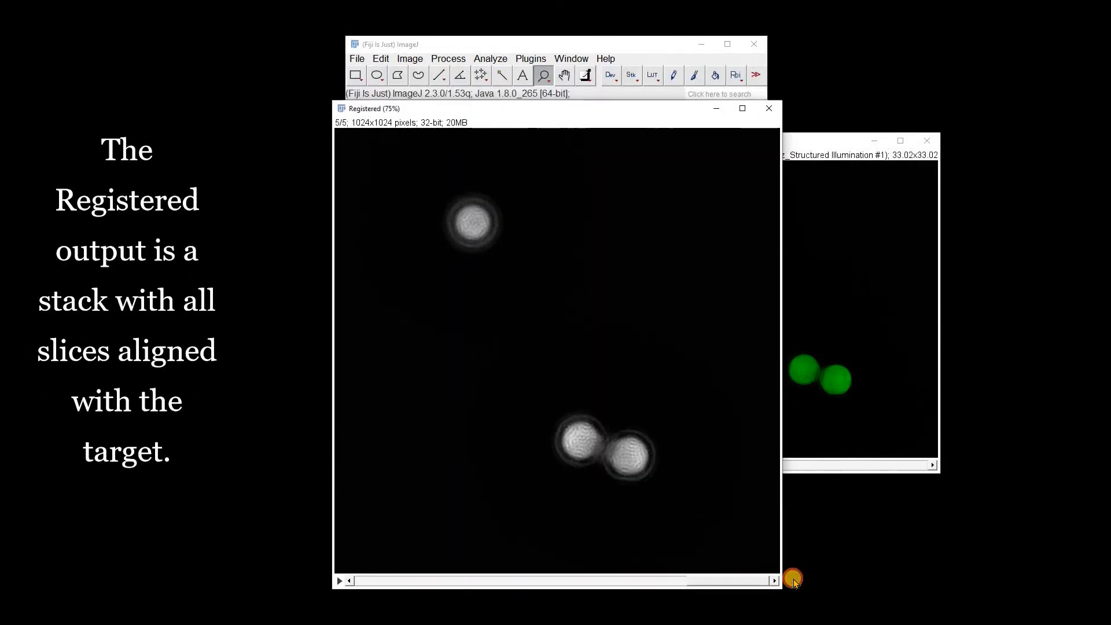
drag(582, 577, 351, 576)
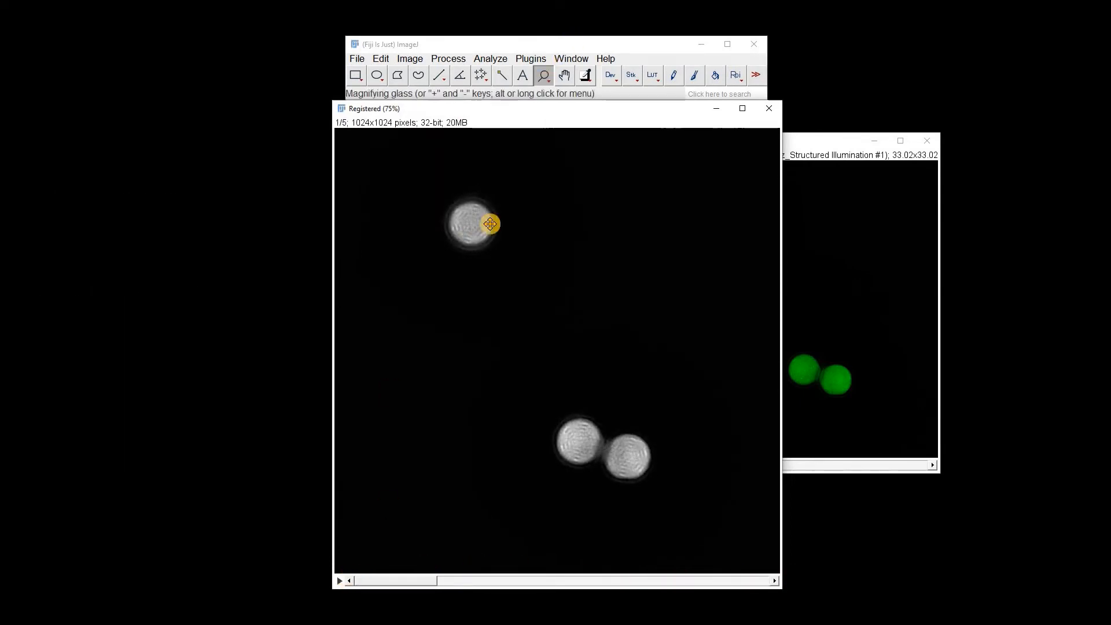
right_click(479, 253)
drag(459, 117, 461, 212)
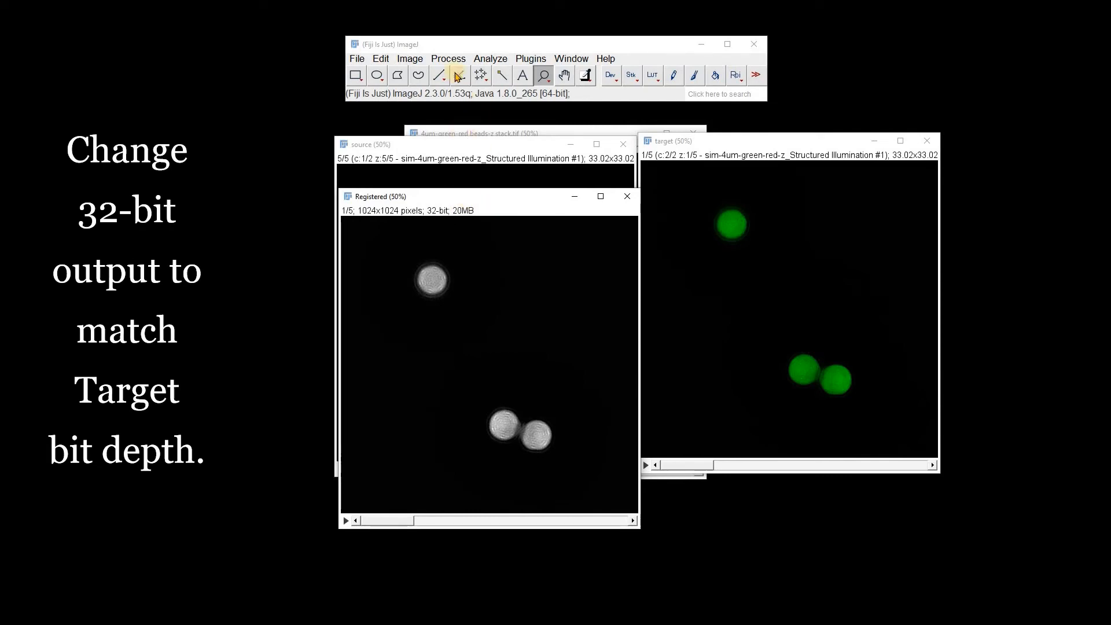
- Convert the Registered stack to 16-bit and apply the Red lookup table to it
click(408, 59)
mouse_move(492, 74)
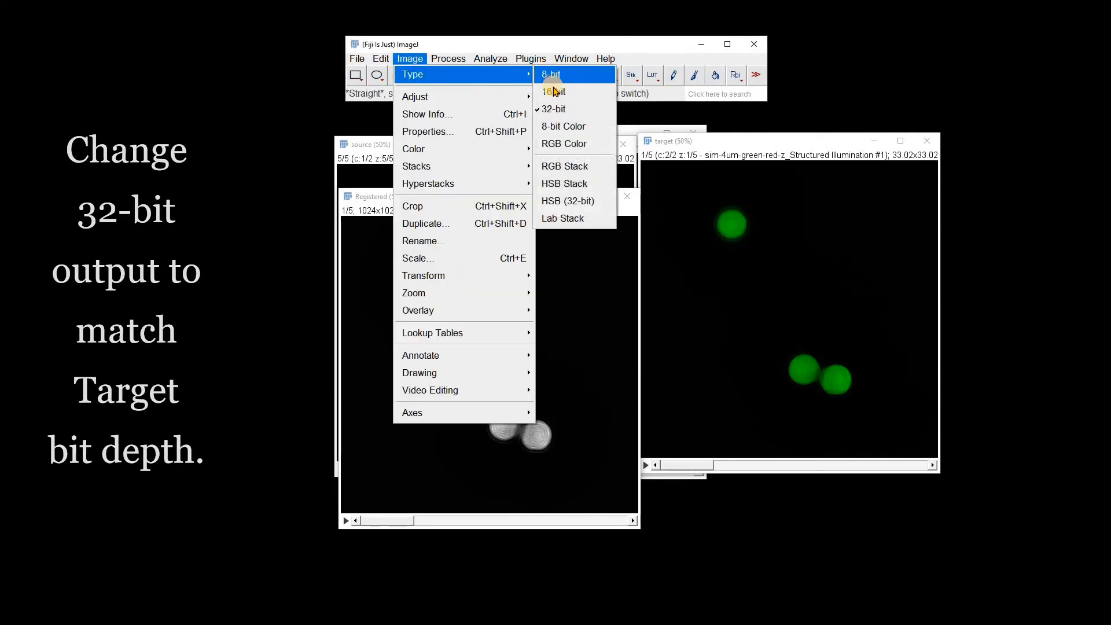
click(552, 91)
click(652, 74)
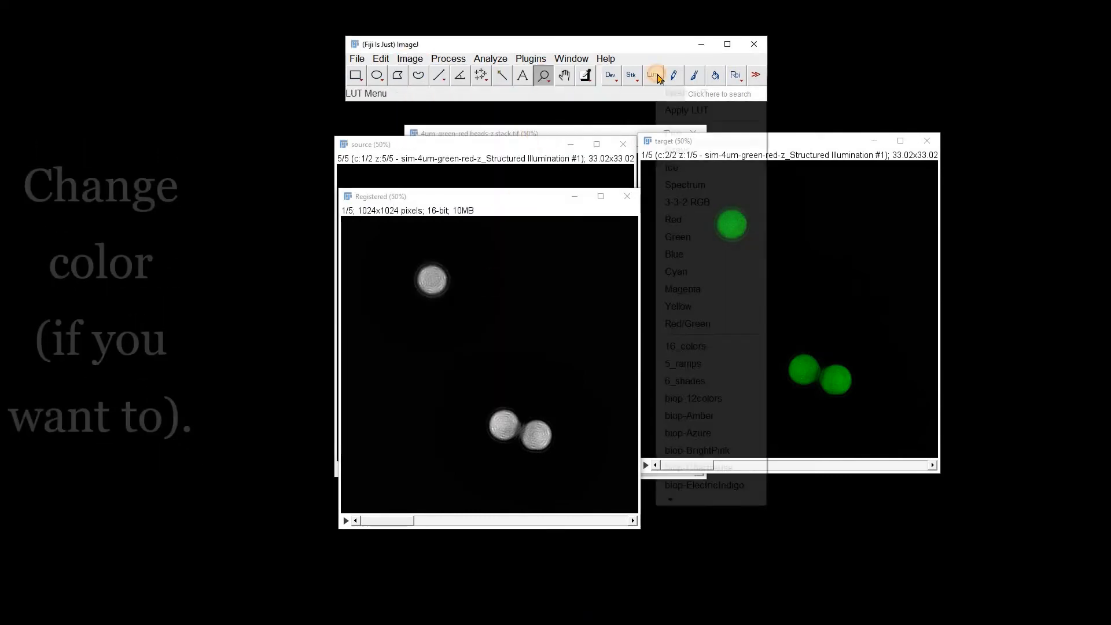
click(683, 223)
- Merge the Registered stack as C1 (red) and the target stack as C2 (green) into a composite, keeping the source images
click(409, 59)
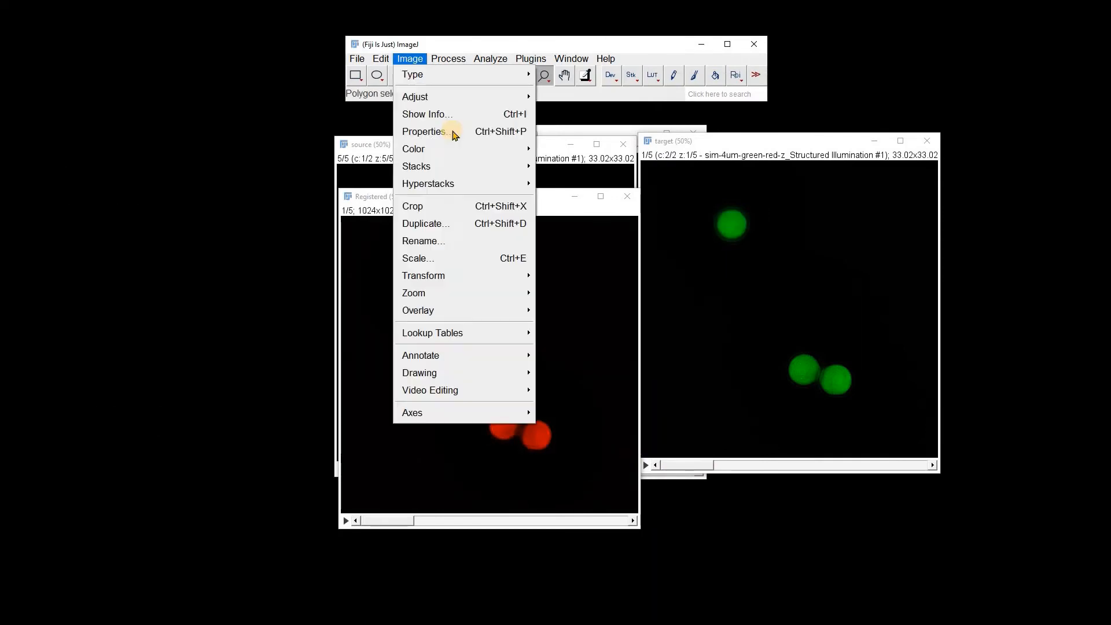
mouse_move(454, 146)
click(552, 166)
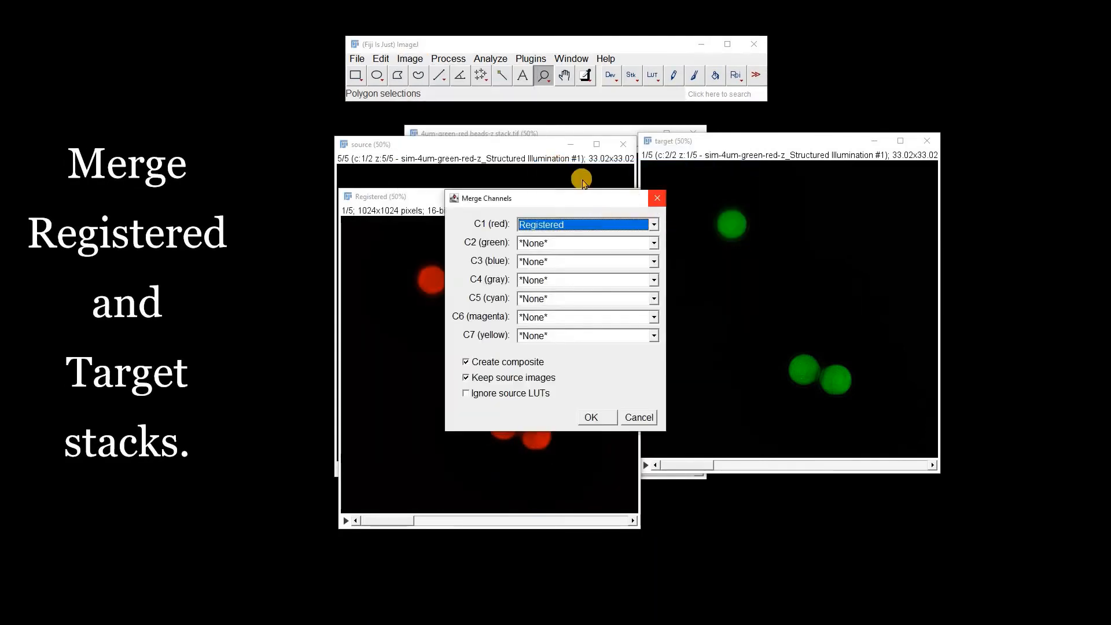
click(656, 244)
click(544, 282)
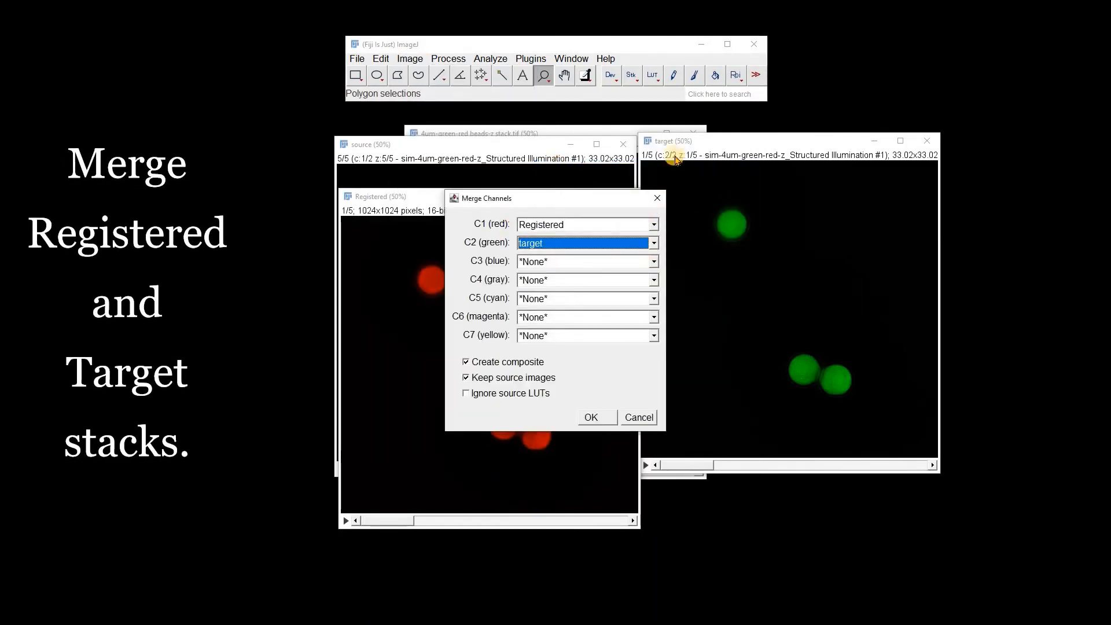
click(591, 417)
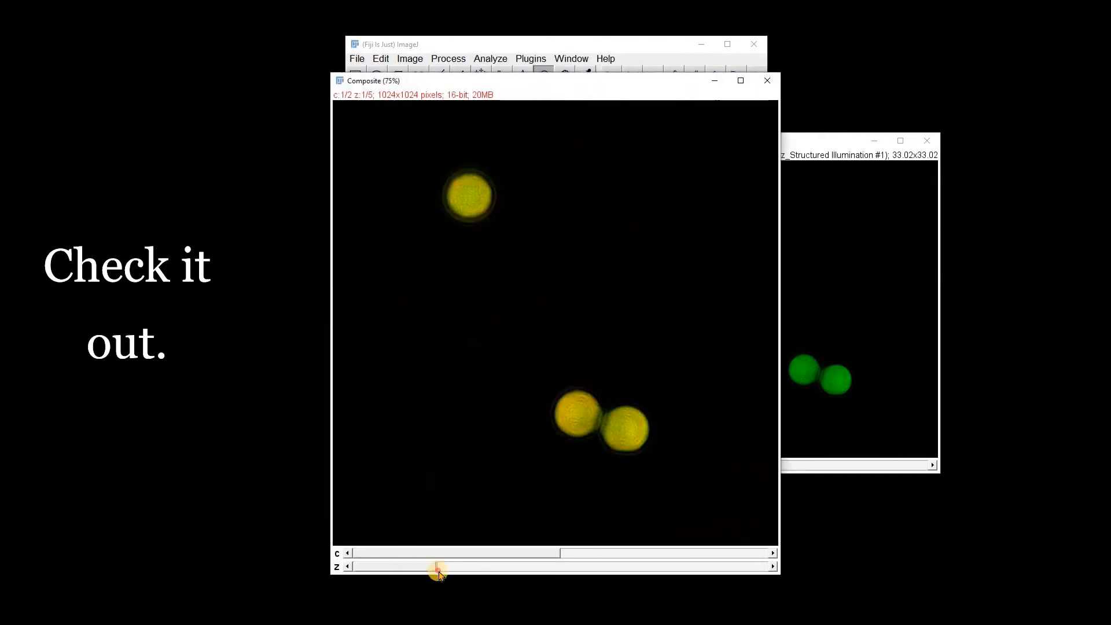
- Check the composite through its z slices and compare it with the original bead stack beside it
drag(438, 573, 362, 522)
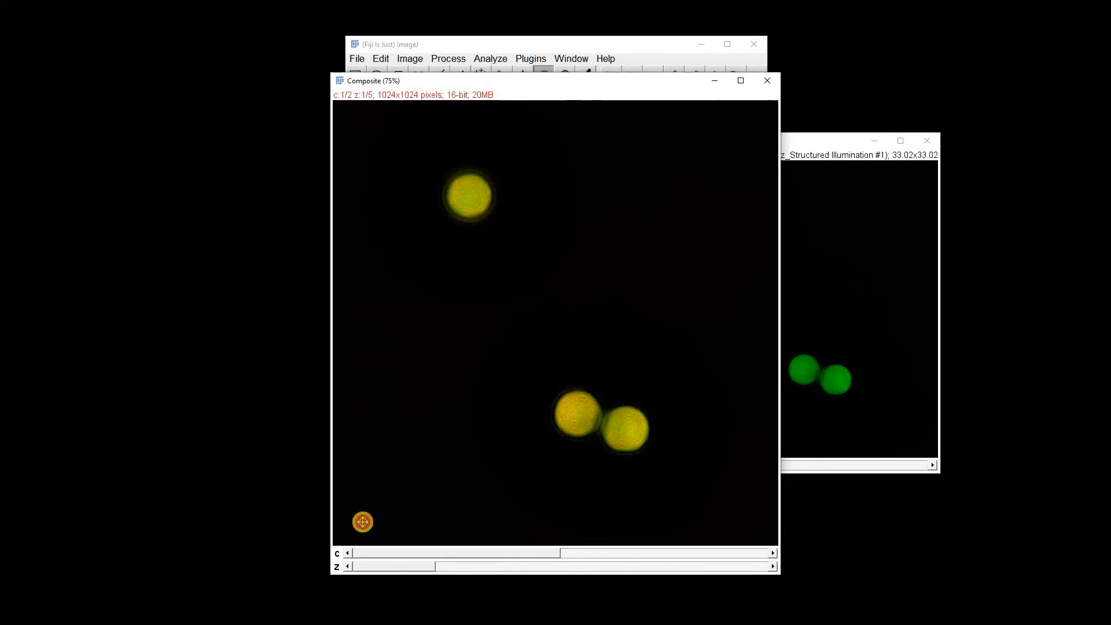
right_click(550, 325)
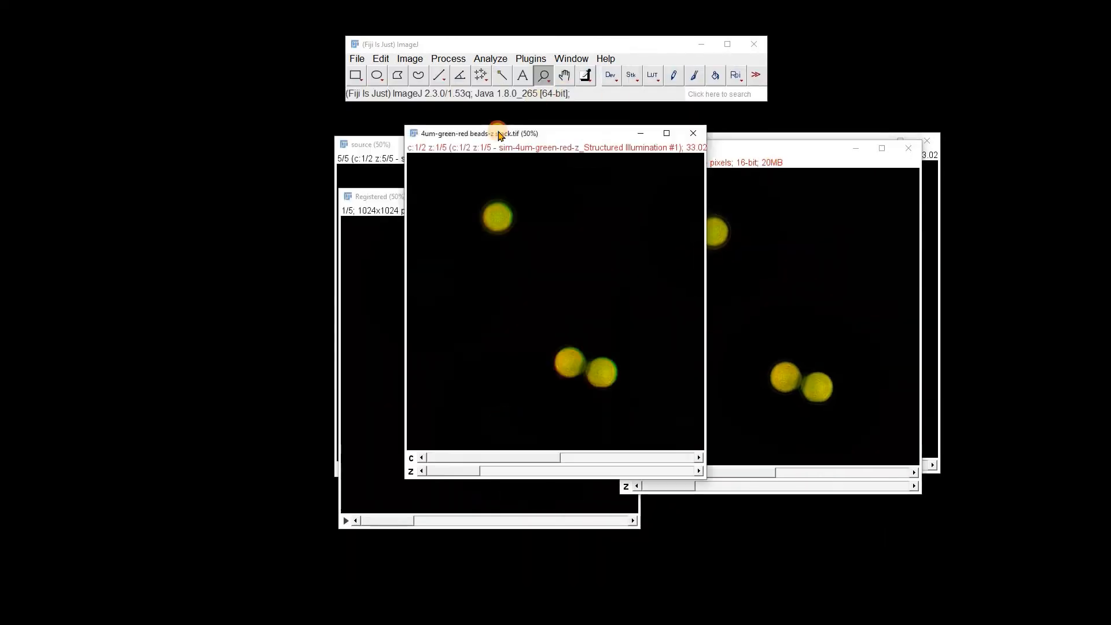
drag(496, 129, 416, 147)
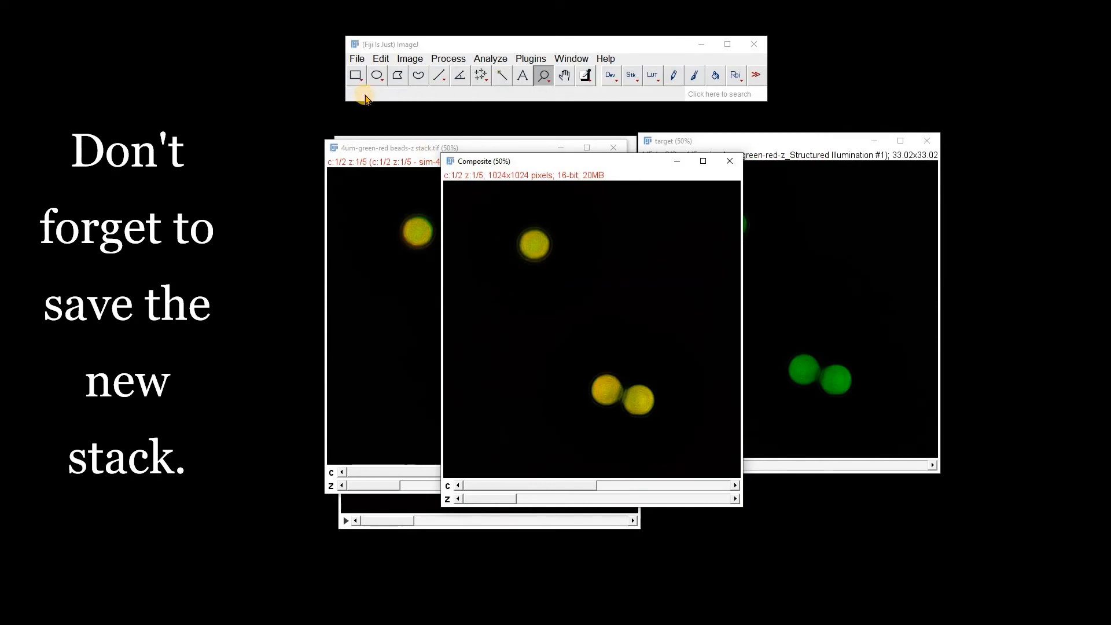
click(357, 58)
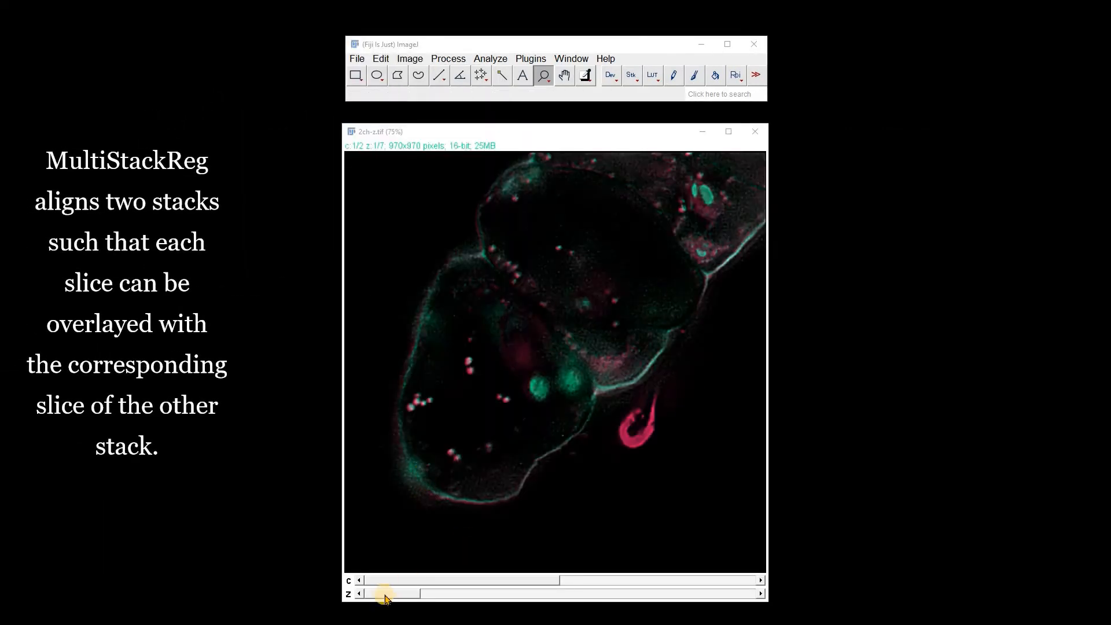
- Examine how the two channels of 2ch-z.tif line up across the z slices and in close-up around the small bright spots
drag(454, 593, 399, 596)
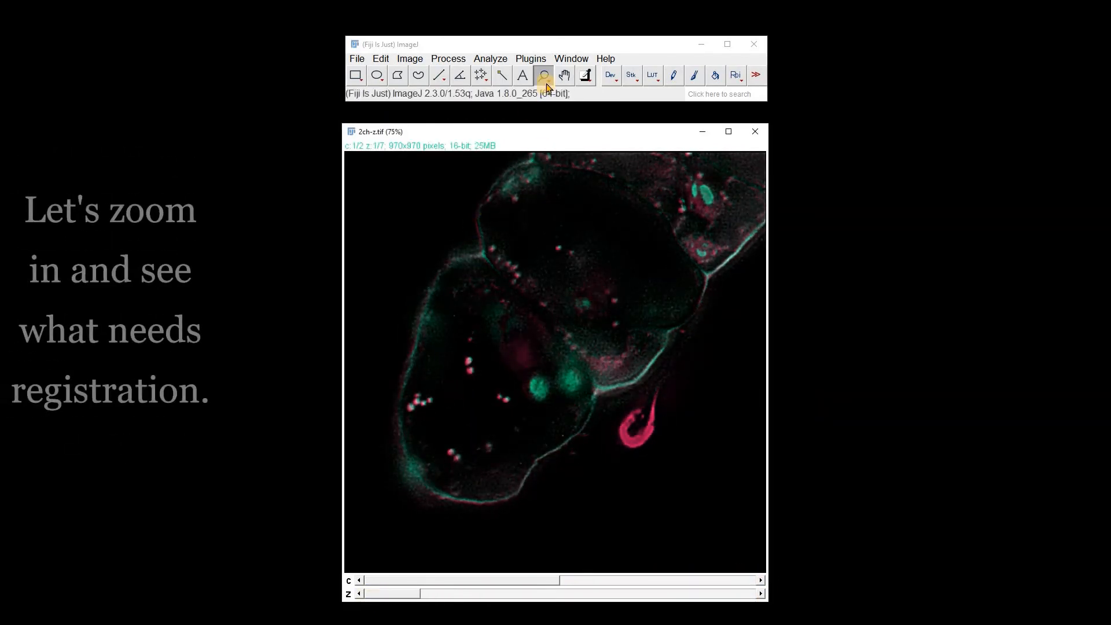
click(452, 420)
click(484, 362)
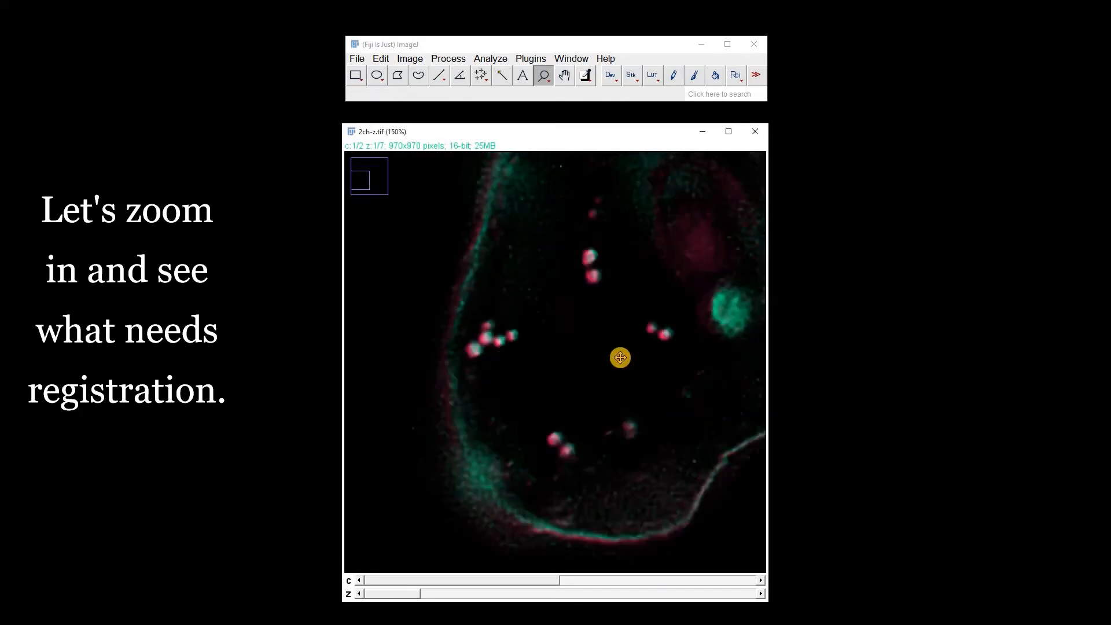
click(613, 358)
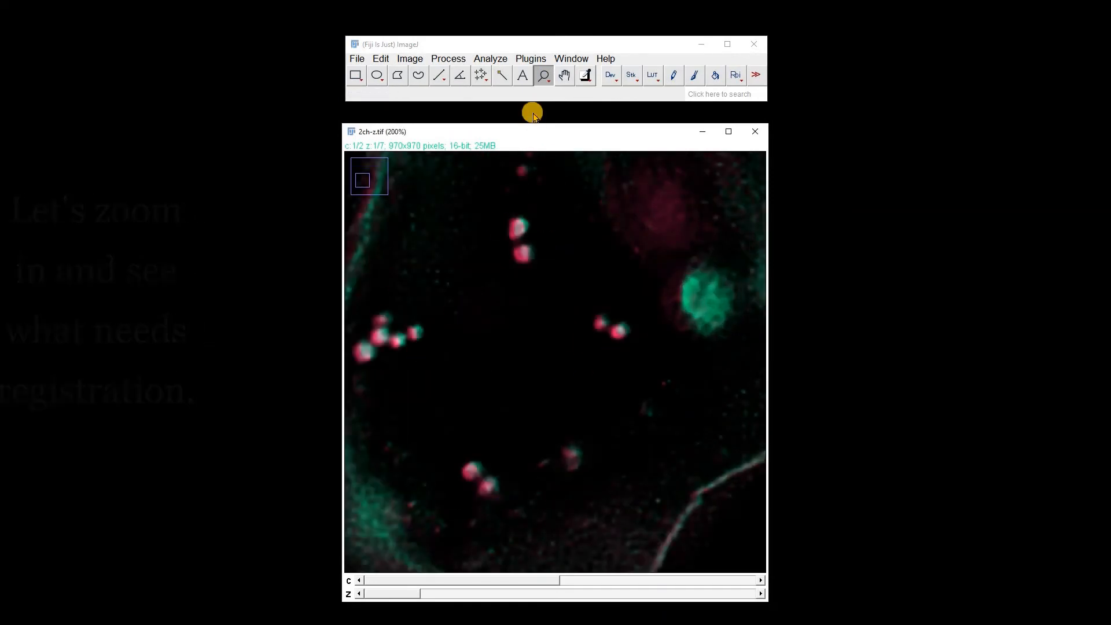
click(564, 75)
drag(534, 173, 532, 197)
click(544, 75)
right_click(526, 300)
right_click(526, 300)
right_click(526, 300)
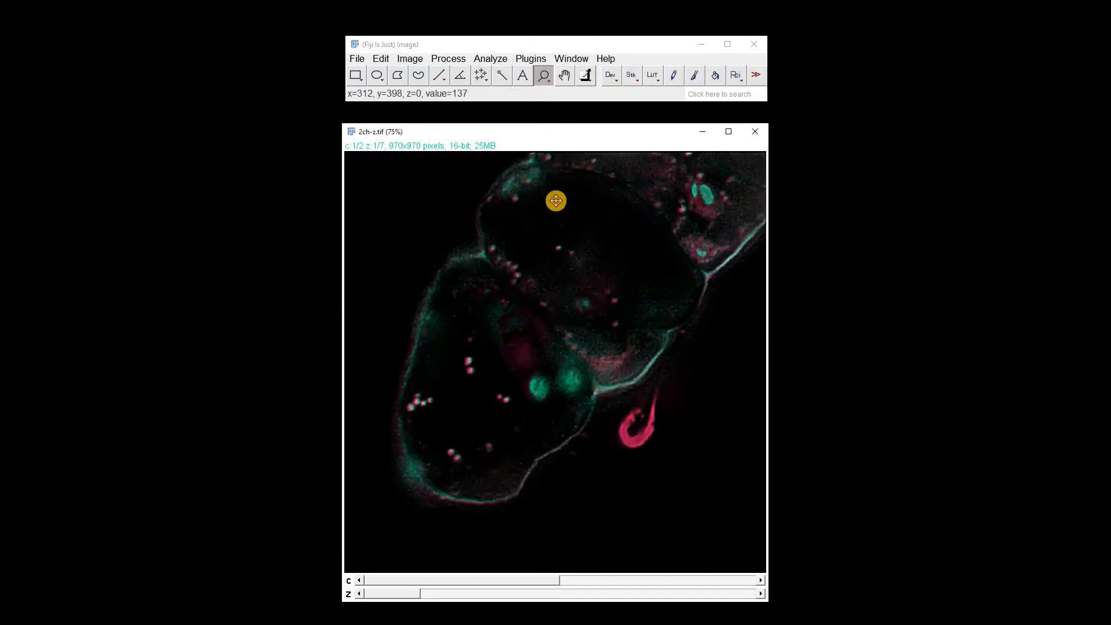
right_click(521, 317)
drag(507, 137, 540, 152)
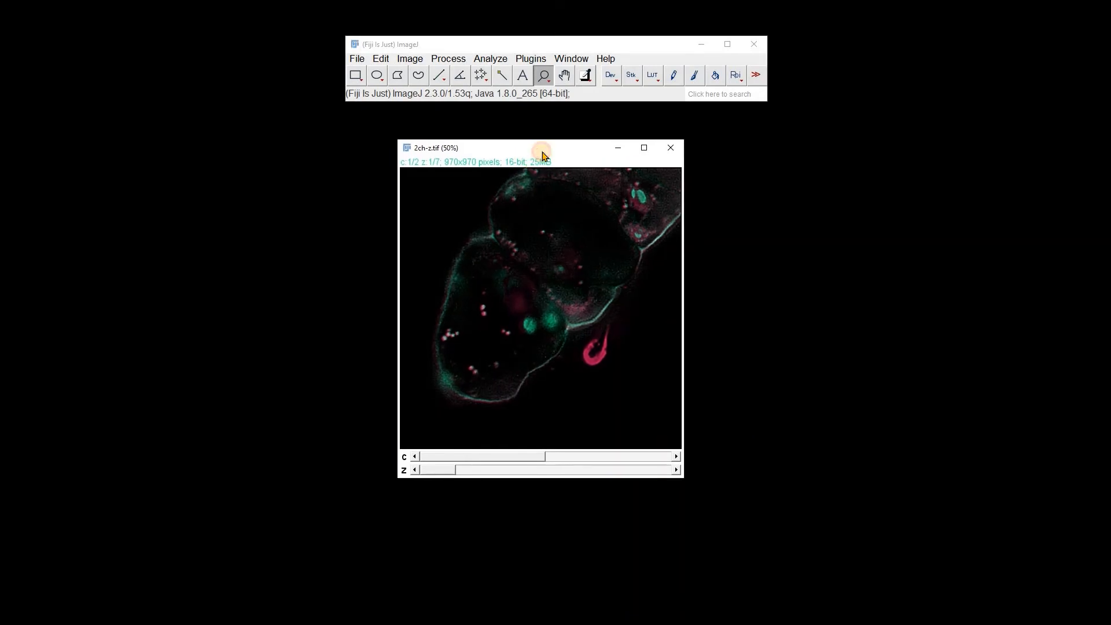
- Duplicate the 2ch-z.tif hyperstack as 2ch-z-1.tif with channels 1-2 and slices 1-7, and move the copy clear of the original
click(410, 58)
click(421, 223)
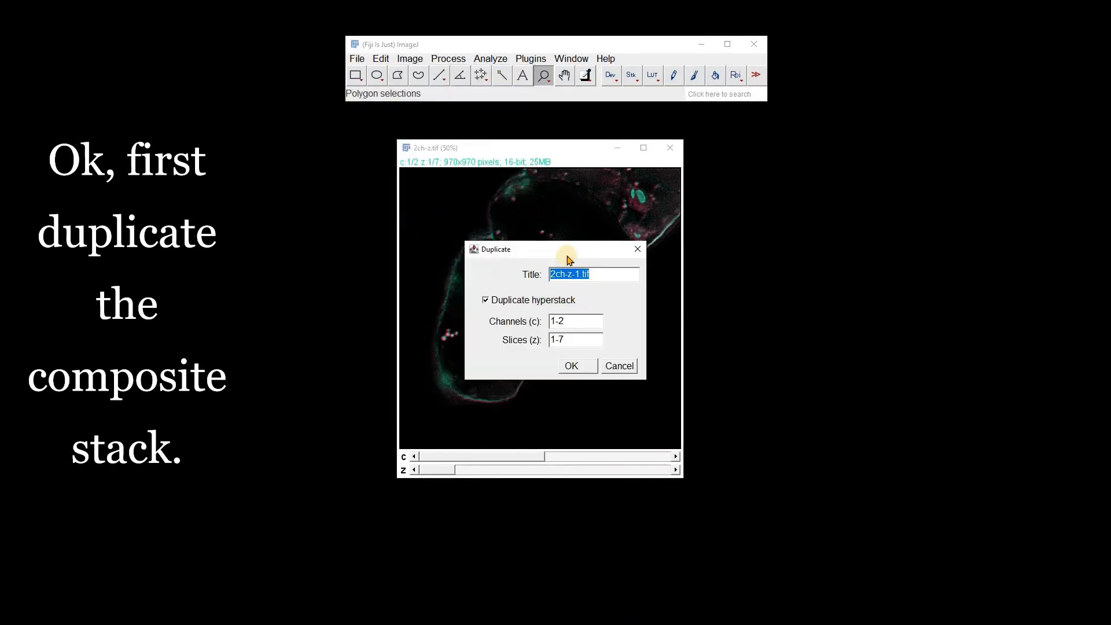
click(571, 366)
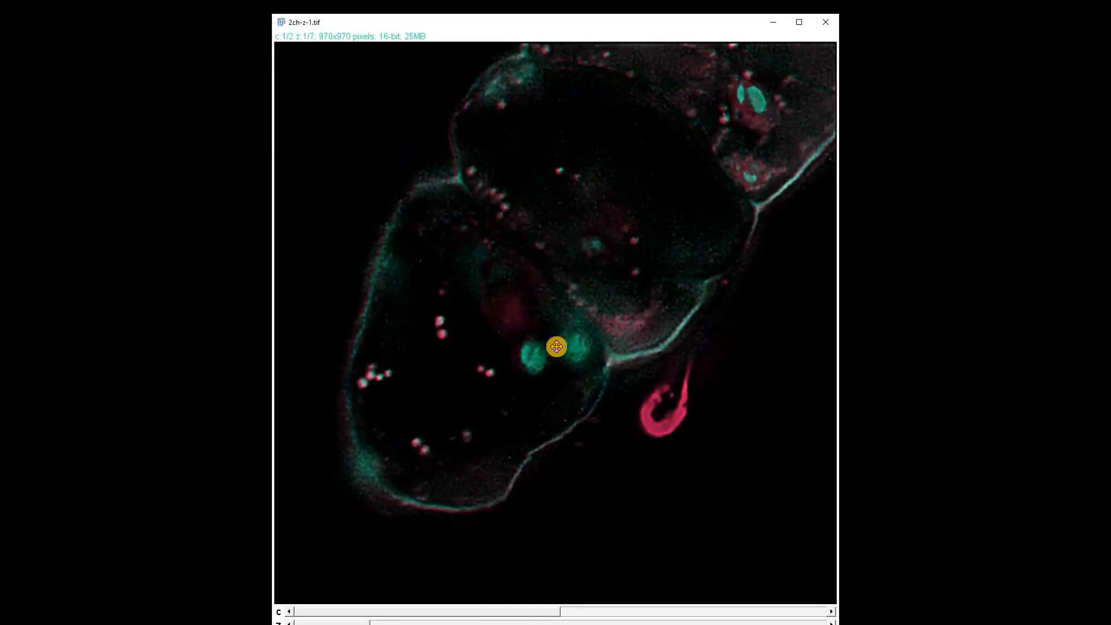
right_click(533, 334)
drag(405, 23, 587, 155)
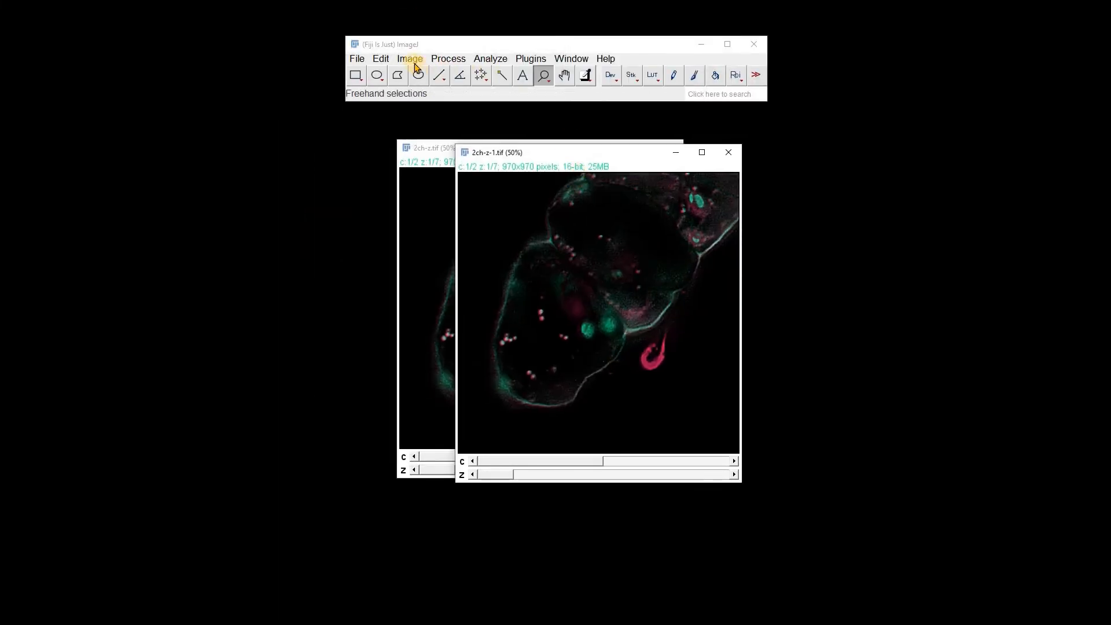
- Split the duplicated stack into its two channels and arrange the C2 and C1 windows side by side at 50% zoom
click(410, 59)
mouse_move(436, 149)
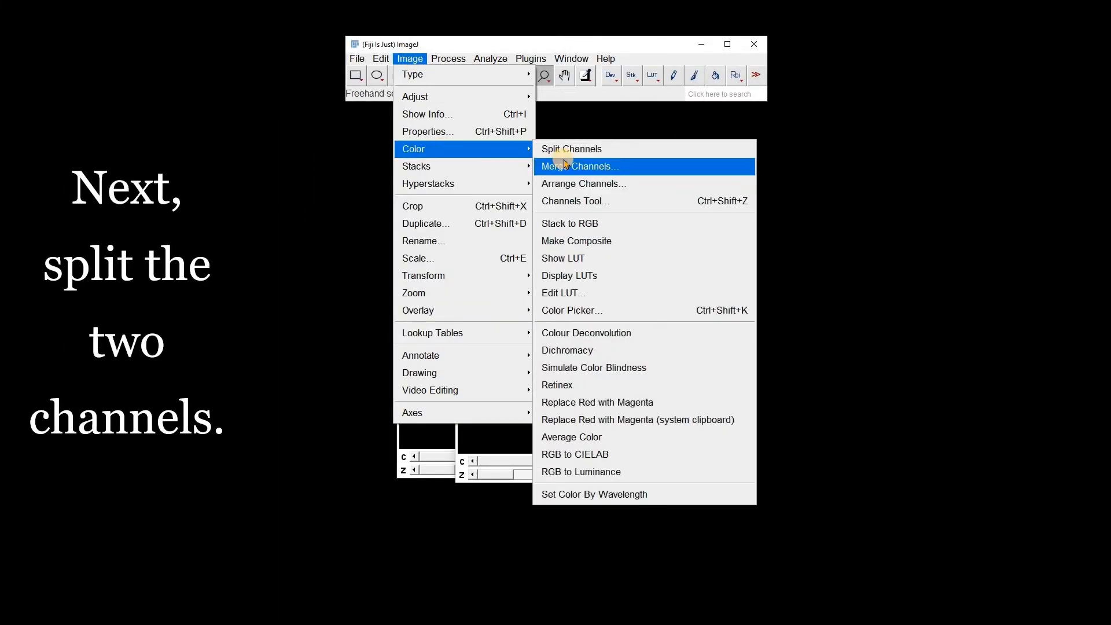
click(569, 151)
right_click(488, 248)
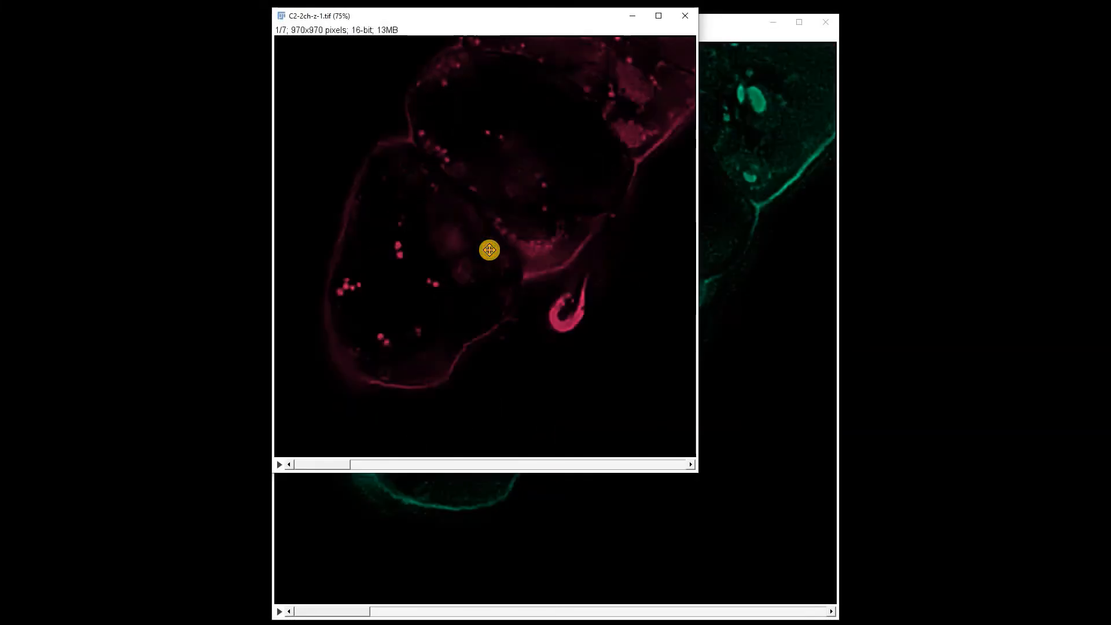
right_click(488, 248)
drag(426, 25, 425, 156)
right_click(627, 268)
right_click(627, 268)
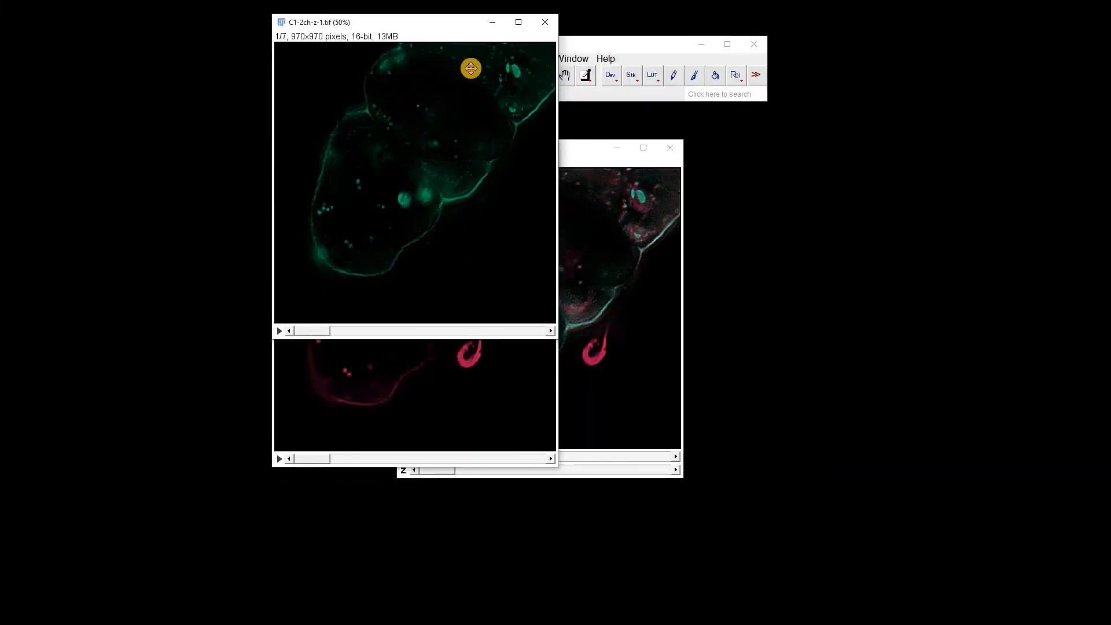
drag(408, 23, 701, 152)
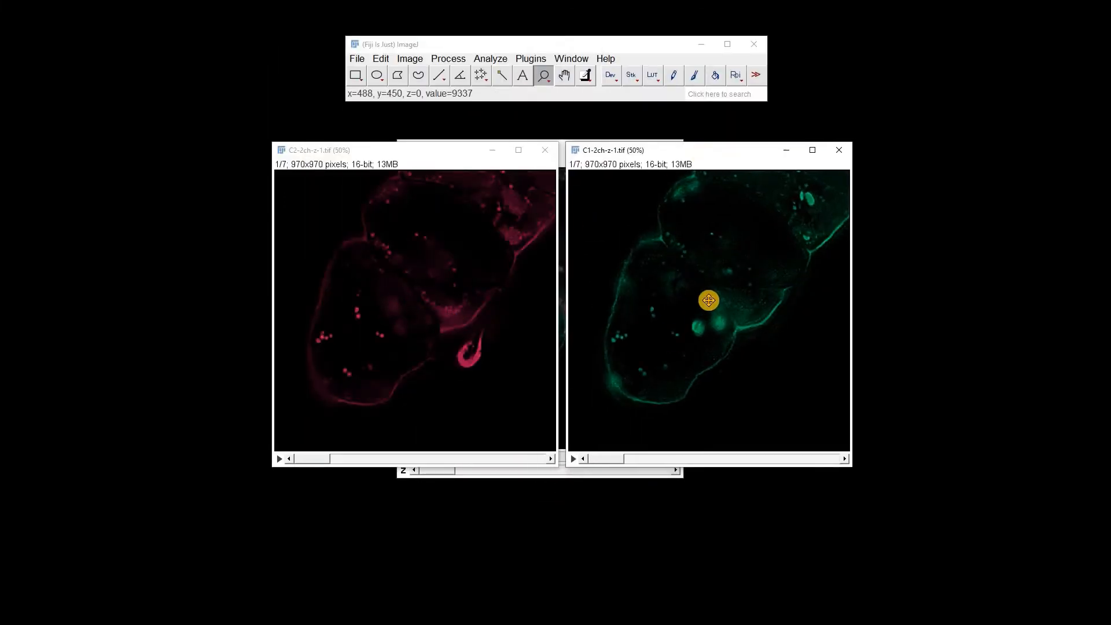
- Start MultiStackReg with C2-2ch-z-1.tif as Stack 1 and its action set to Use as Reference
click(531, 59)
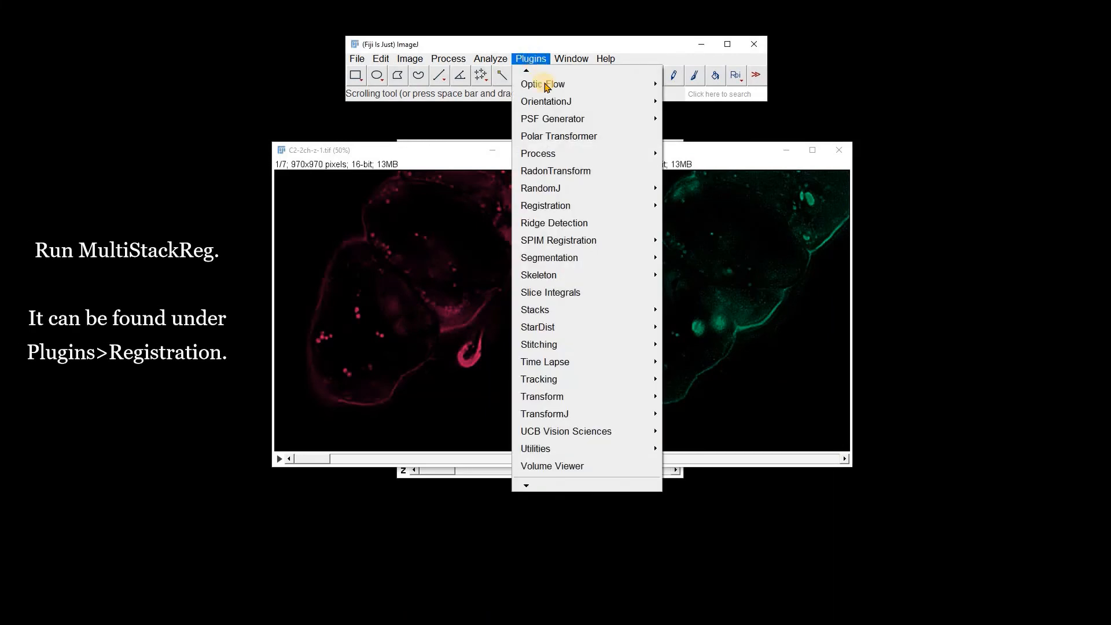
mouse_move(548, 208)
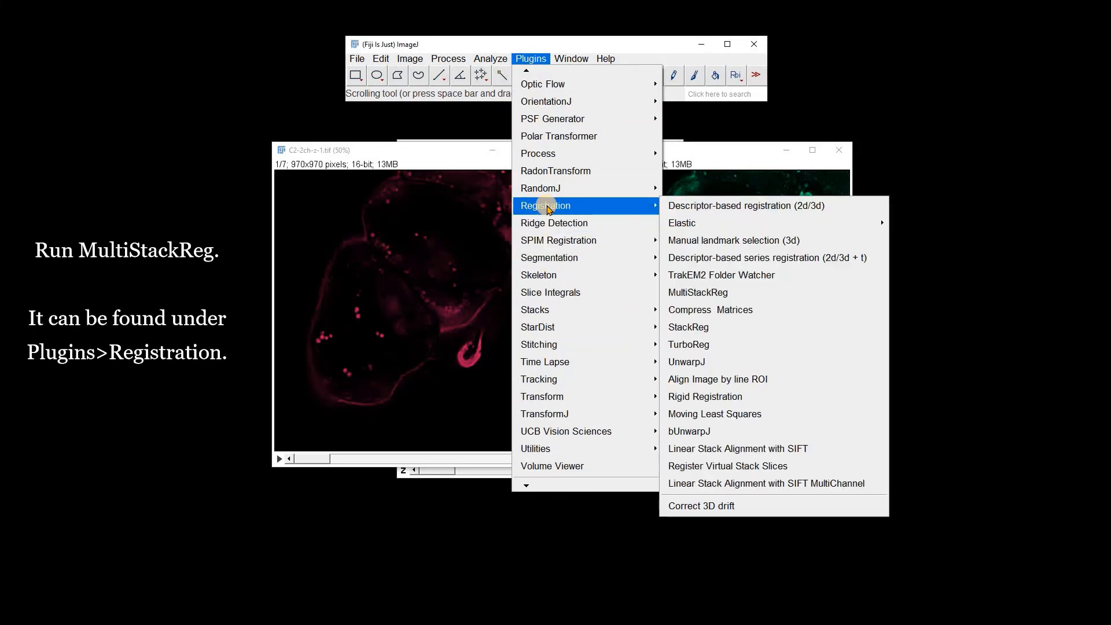
click(710, 292)
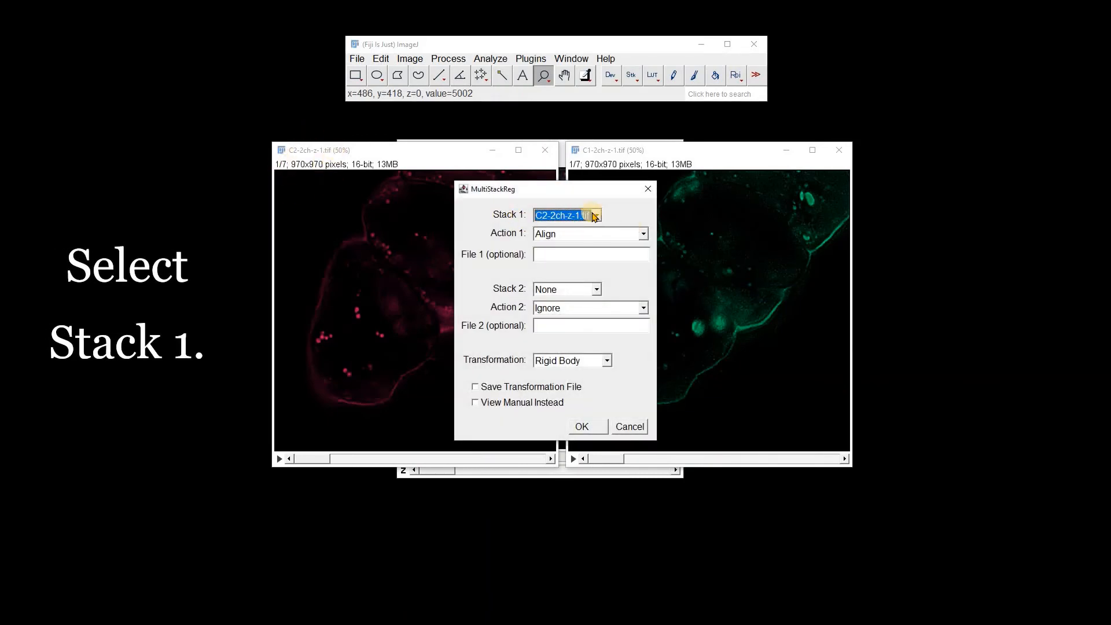
click(577, 237)
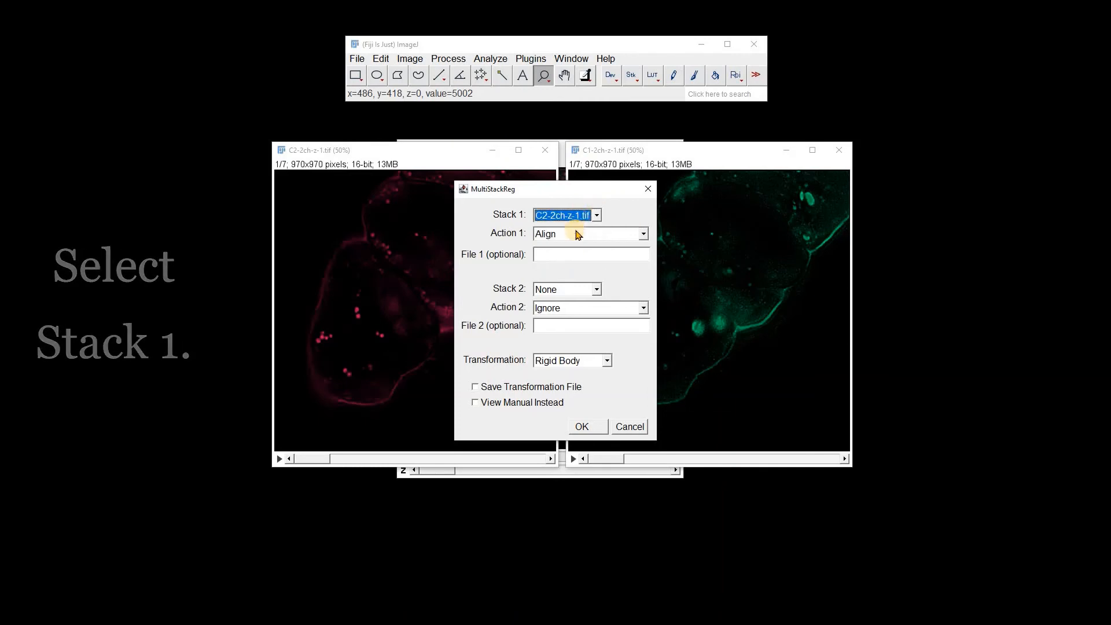
click(576, 234)
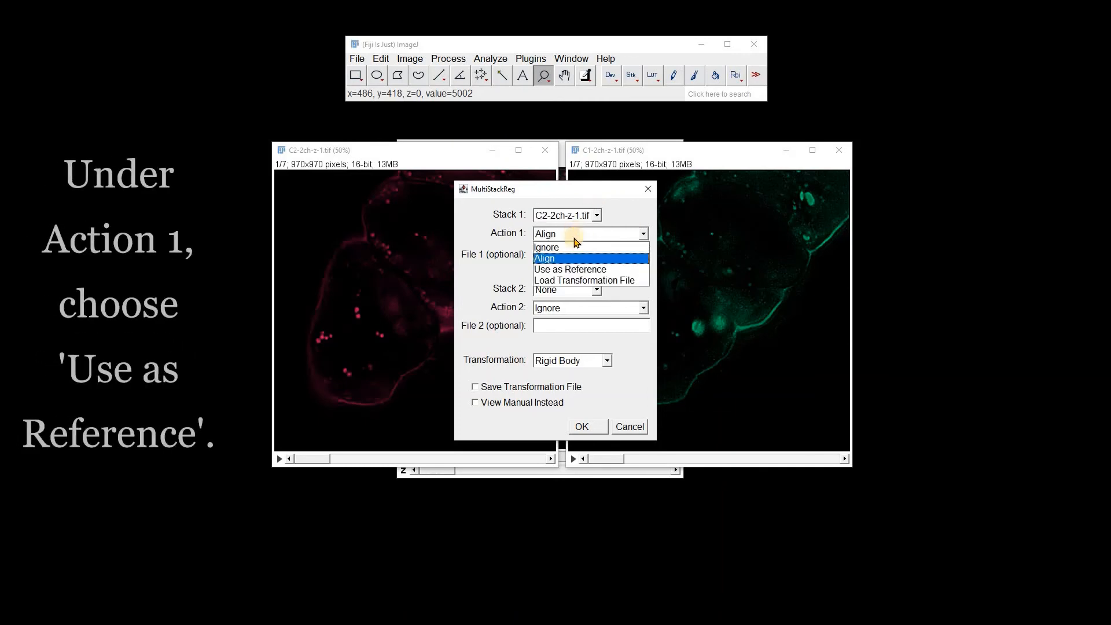
click(569, 269)
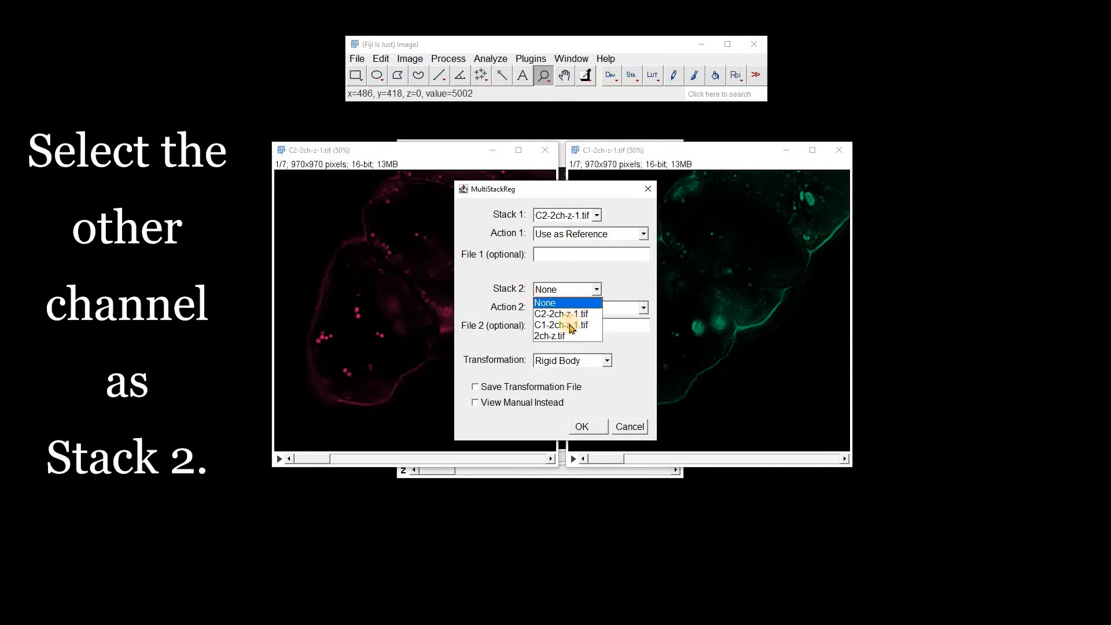
- Set C1-2ch-z-1.tif as Stack 2 with Align to First Stack, choose the Affine transformation and run the registration
click(571, 330)
click(575, 308)
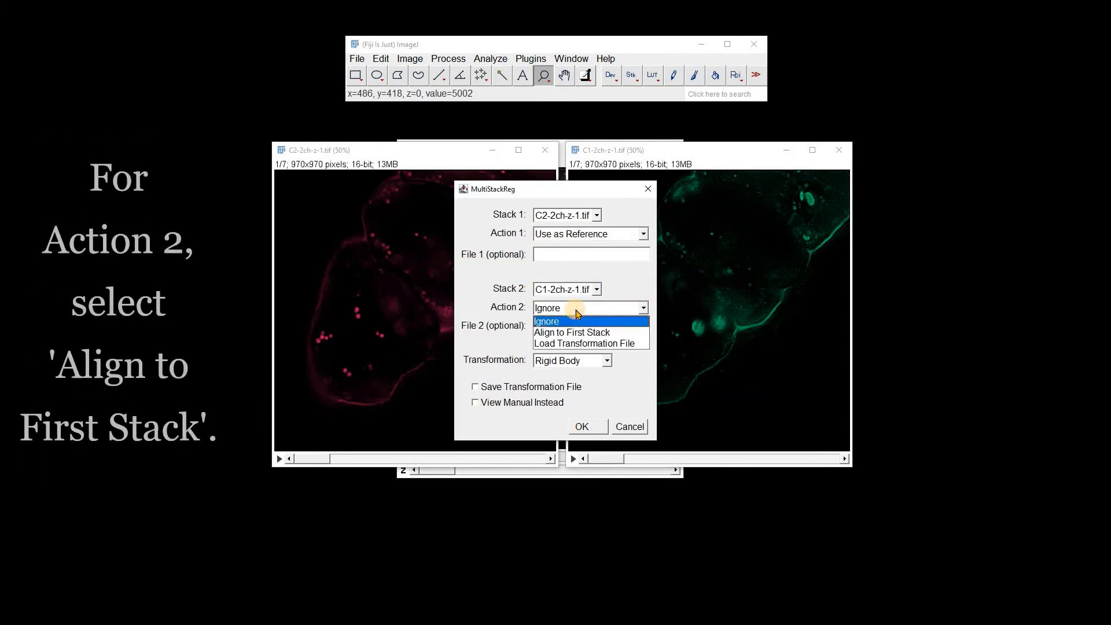
click(575, 332)
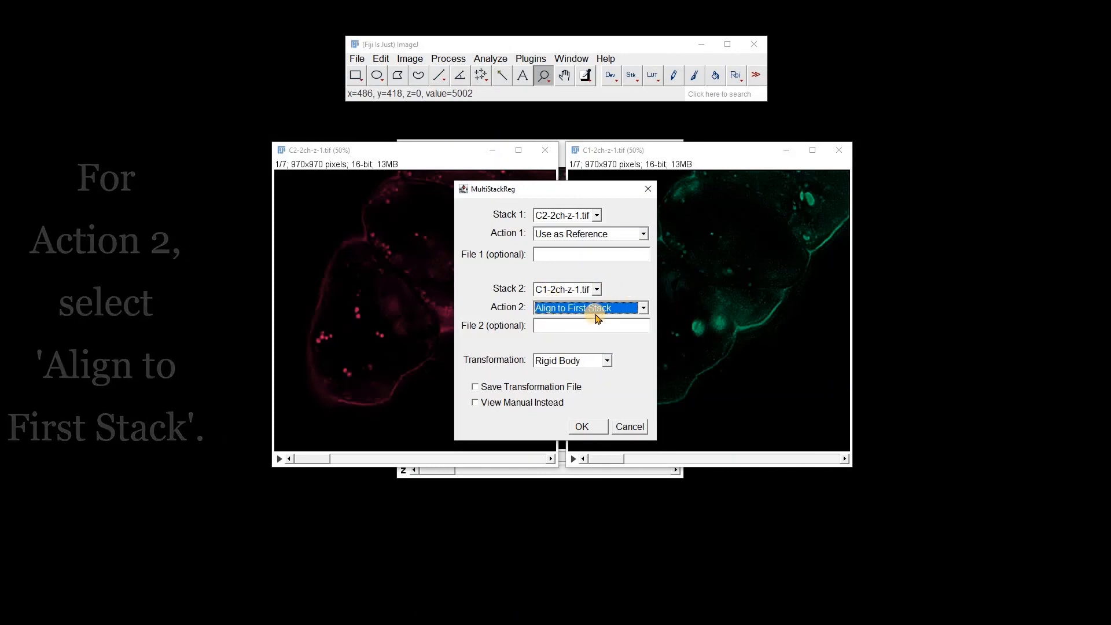
click(605, 361)
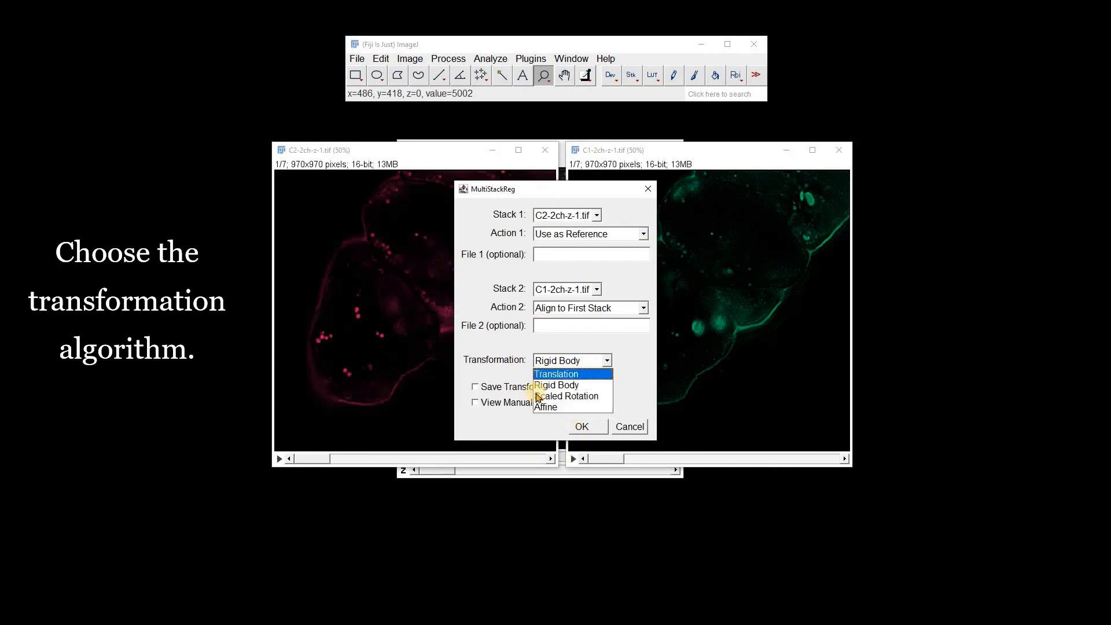
click(553, 408)
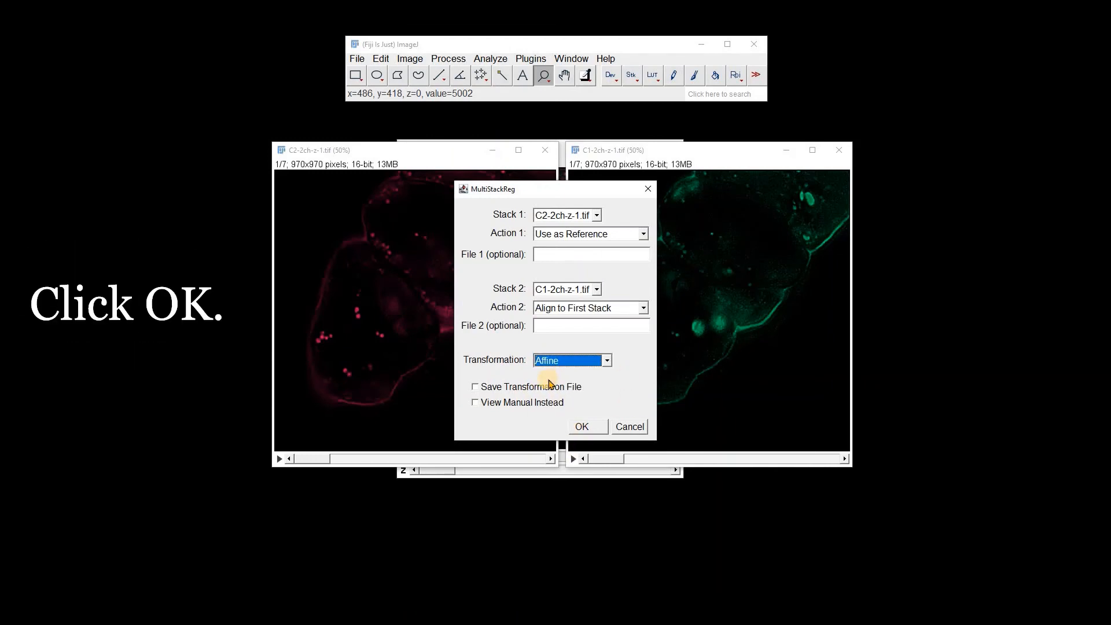
click(584, 428)
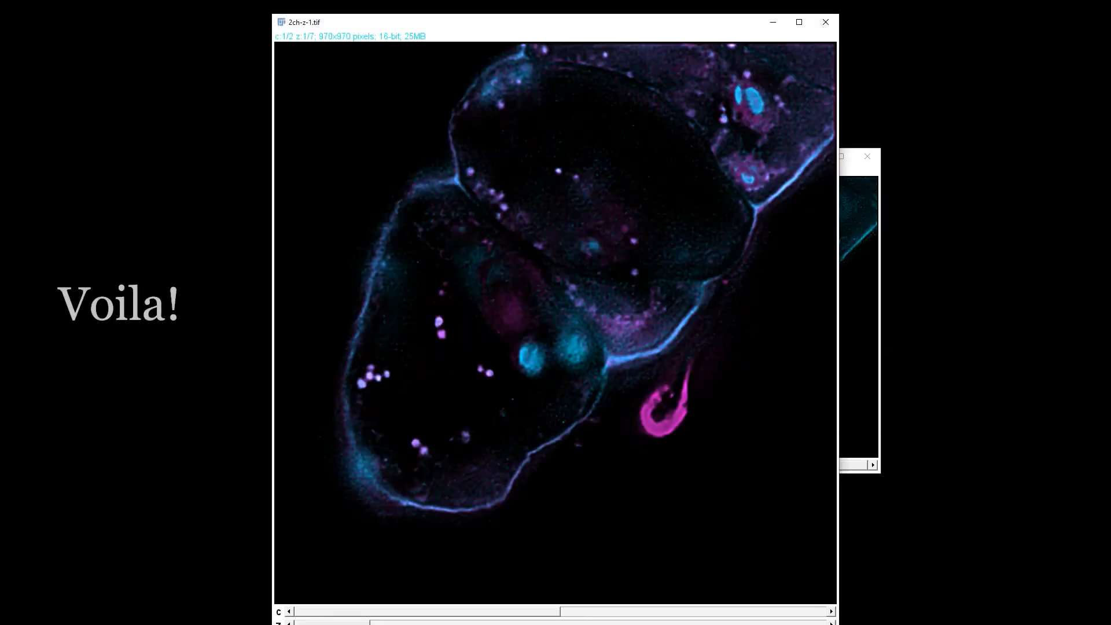
- Examine in close-up how the two channels of the merged composite 2ch-z-1.tif overlap around the small bright spots
key(plus)
key(plus)
key(plus)
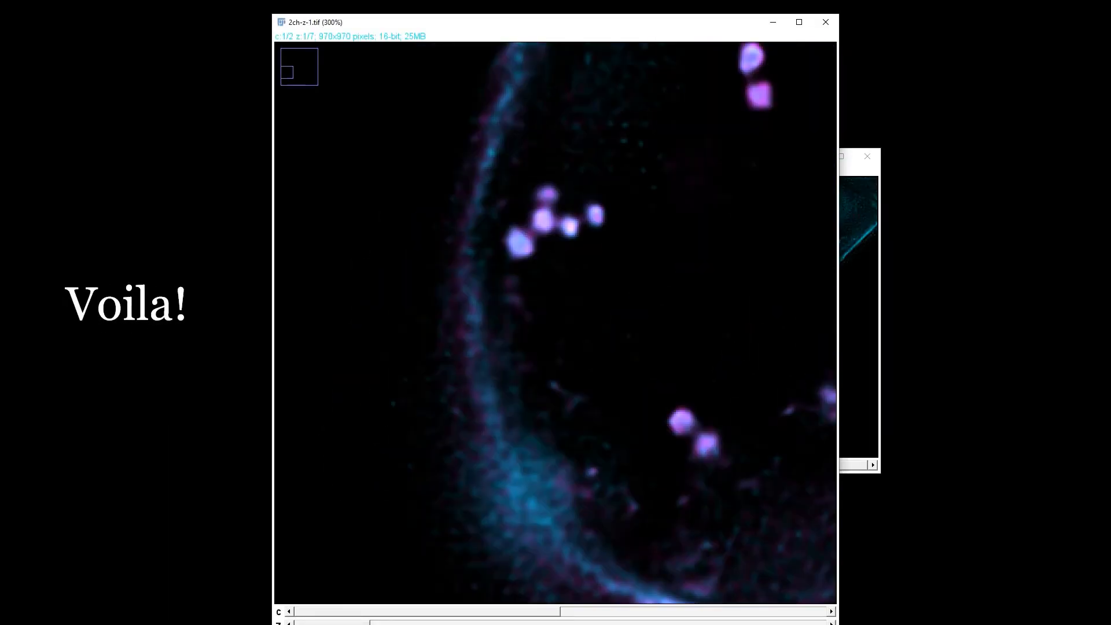
key(plus)
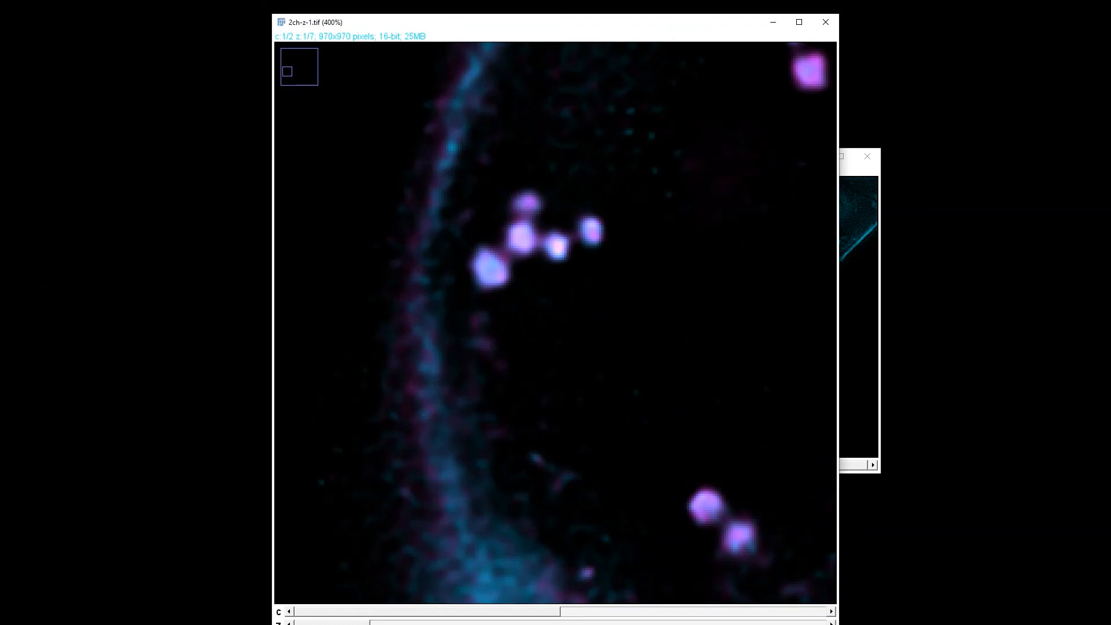
key(minus)
key(minus)
key(minus)
key(minus)
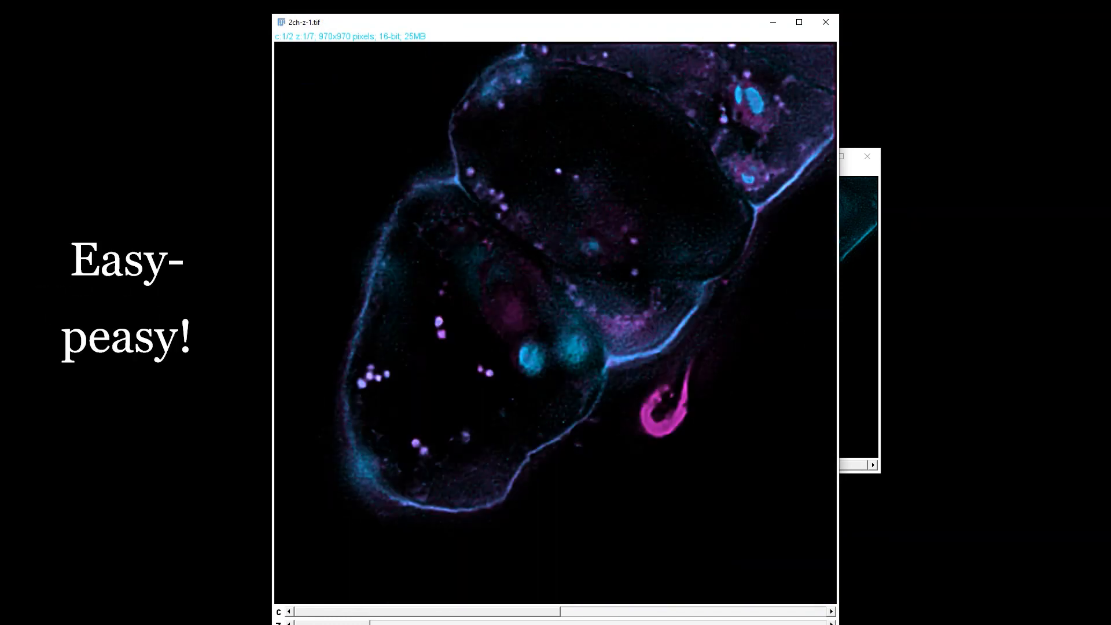